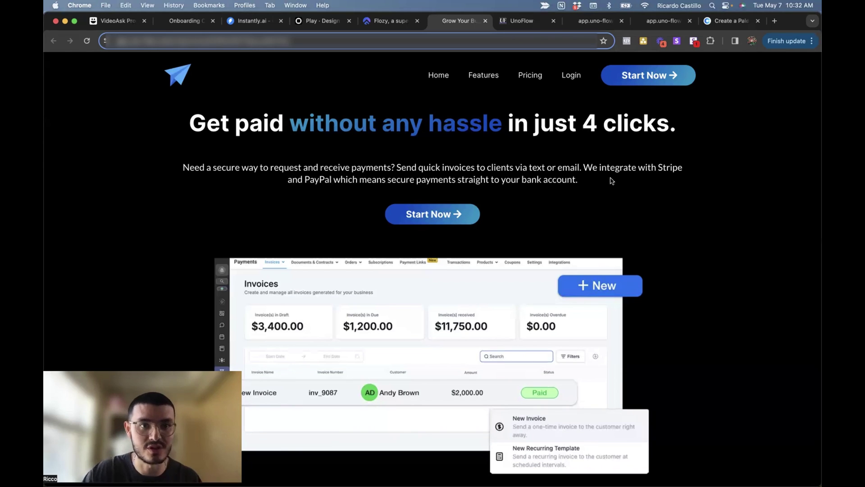
Bring up the Instantly homepage and examine the gradient on the hero headline's "meetings and deals." line
left_click(264, 21)
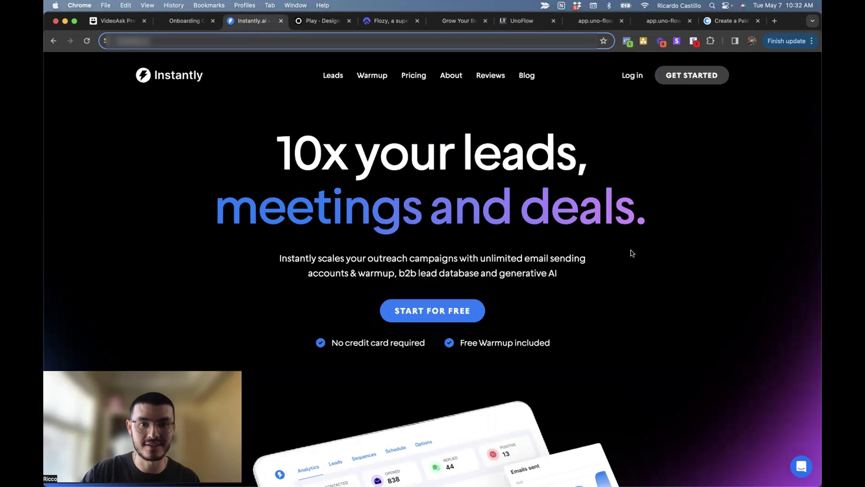
triple_click(576, 222)
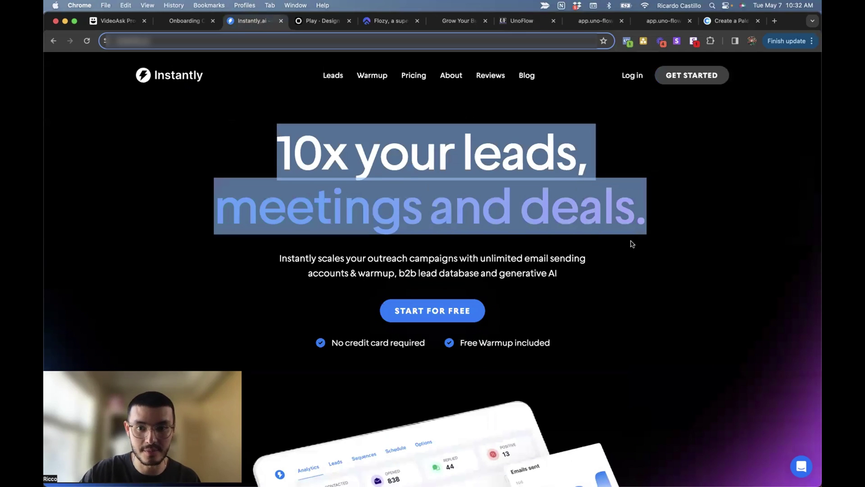
left_click(632, 244)
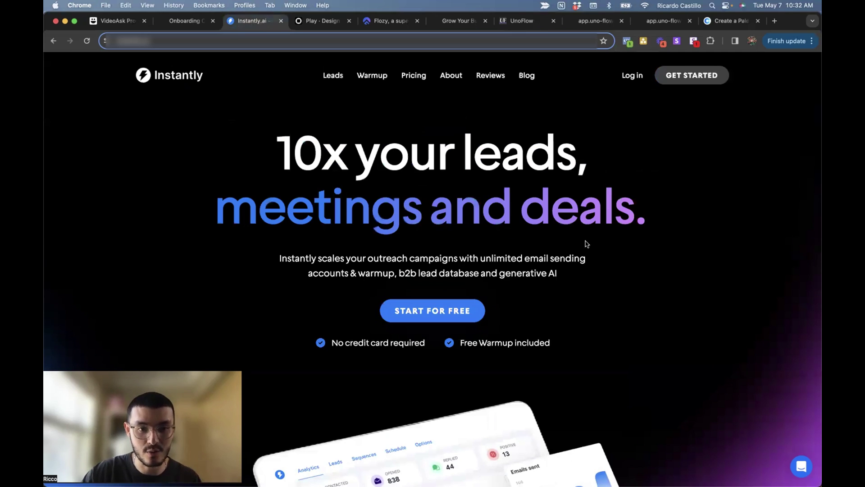
triple_click(246, 218)
left_click(273, 218)
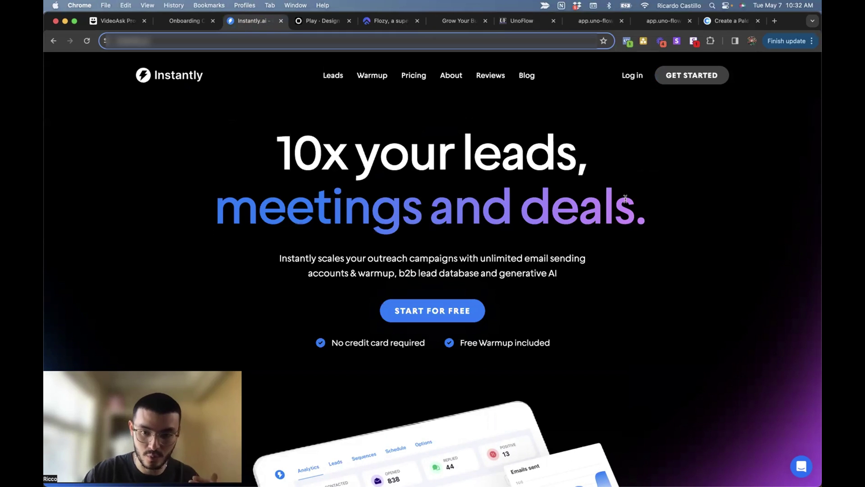
Examine the gradient key phrases "Unlimited Accounts" and "Unlimited Warmup" in the Instantly feature section headings
scroll(625, 198, "down", 10)
scroll(625, 199, "down", 15)
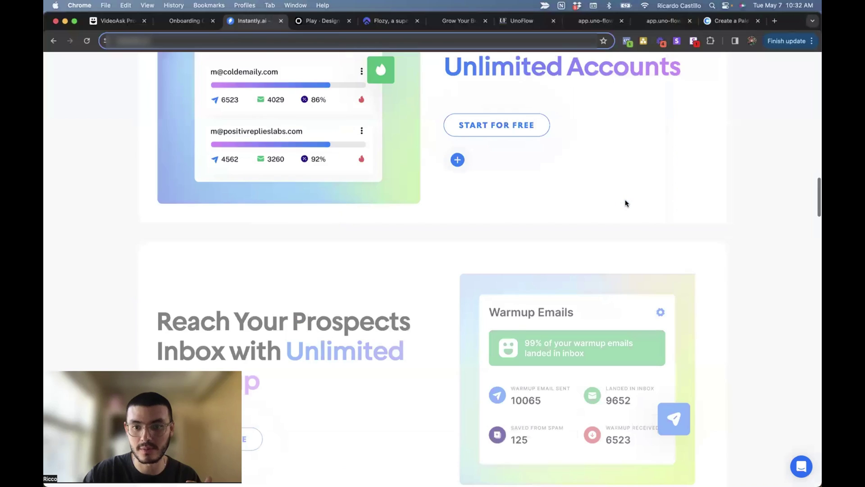
scroll(473, 185, "up", 1)
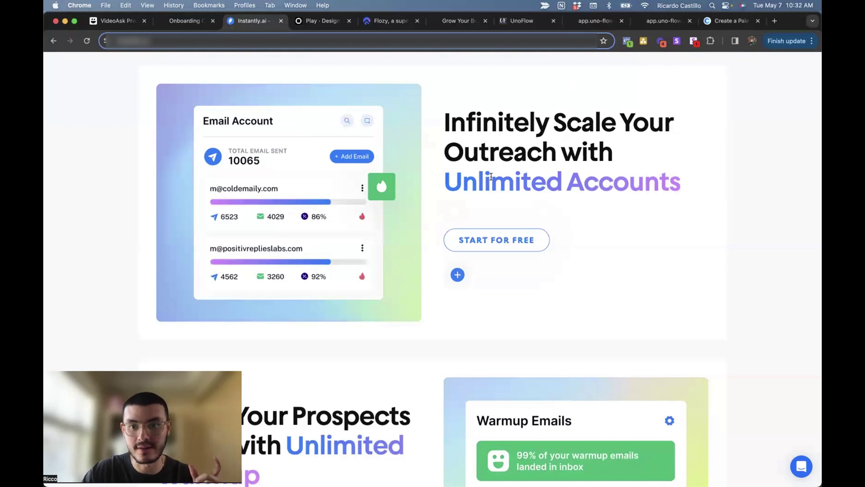
scroll(661, 197, "down", 4)
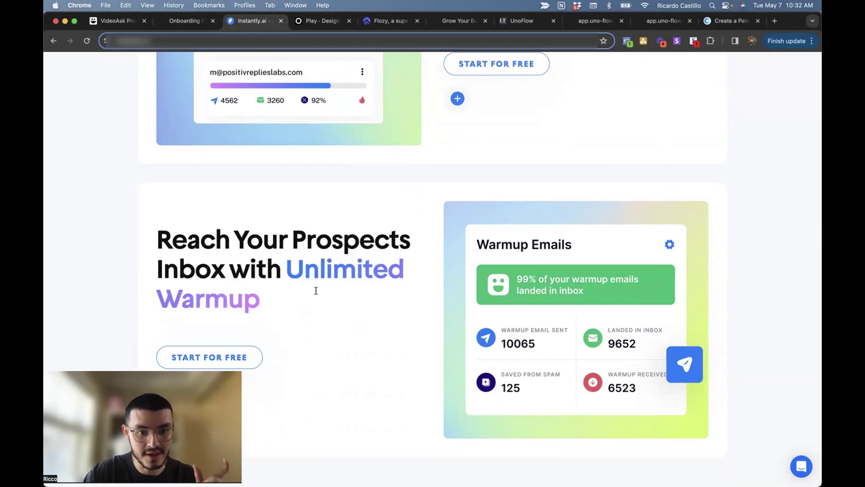
left_click_drag(287, 266, 302, 295)
left_click(332, 327)
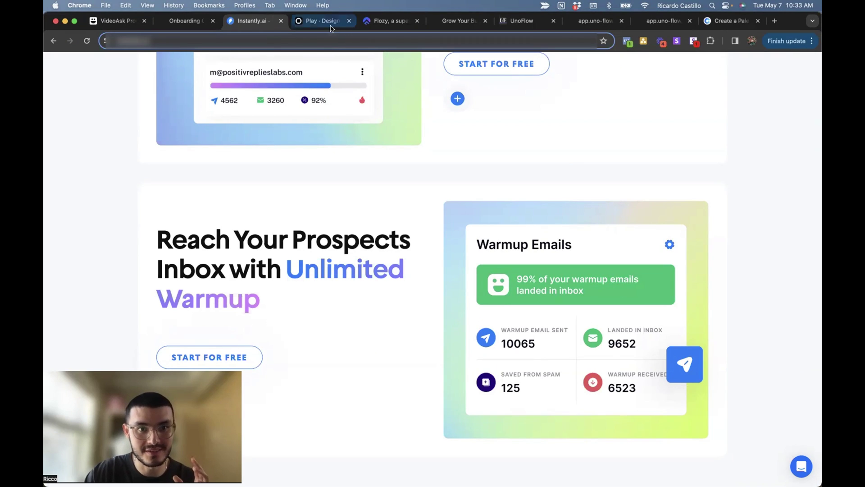
Review the Play website's gradient headlines, from the hero text through the native iOS materials and interaction design sections
left_click(317, 20)
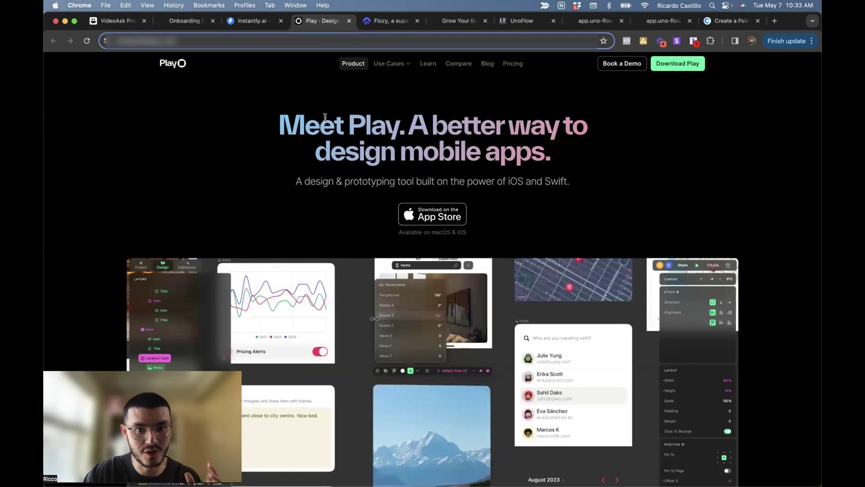
left_click_drag(279, 121, 348, 126)
left_click(506, 152)
scroll(506, 152, "down", 20)
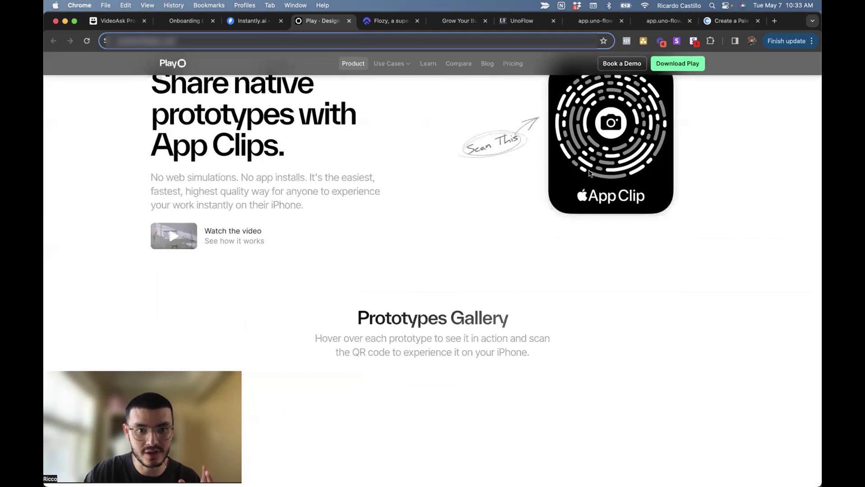
scroll(589, 173, "down", 10)
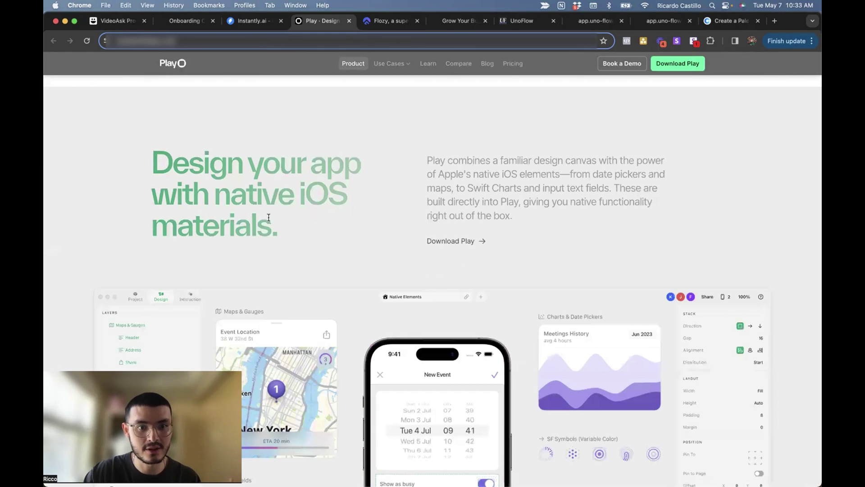
scroll(549, 261, "down", 10)
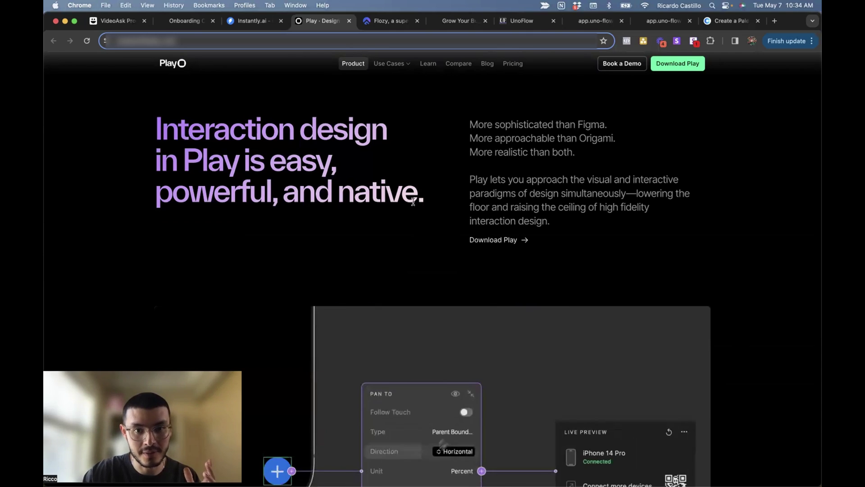
scroll(273, 296, "down", 12)
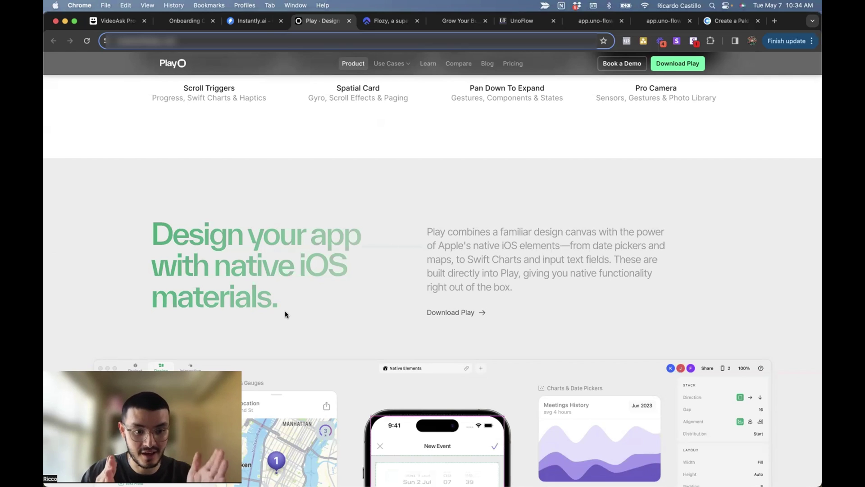
Switch to the Flozy homepage and examine the gradient words "single link" in its hero headline
left_click(387, 22)
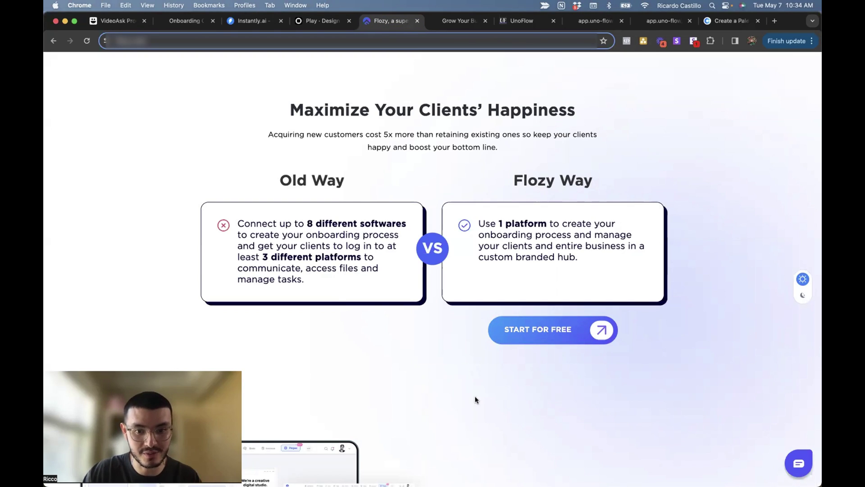
scroll(590, 378, "up", 1)
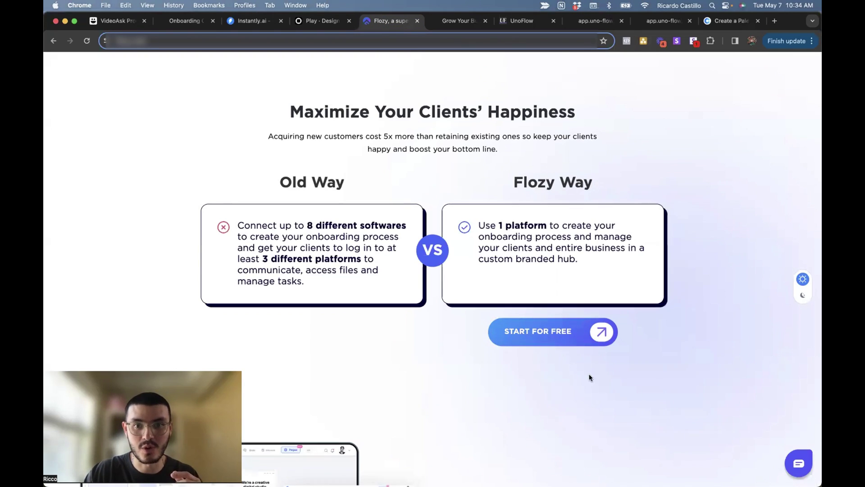
scroll(590, 378, "up", 20)
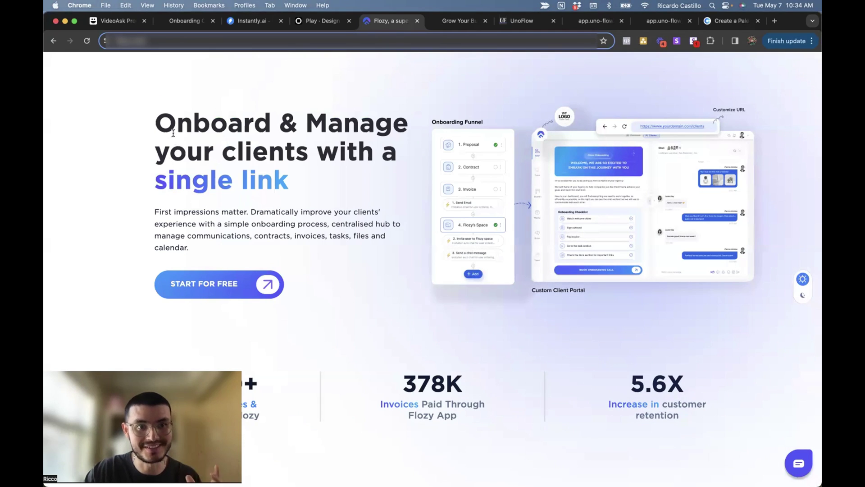
double_click(214, 180)
left_click_drag(214, 180, 294, 183)
left_click(294, 183)
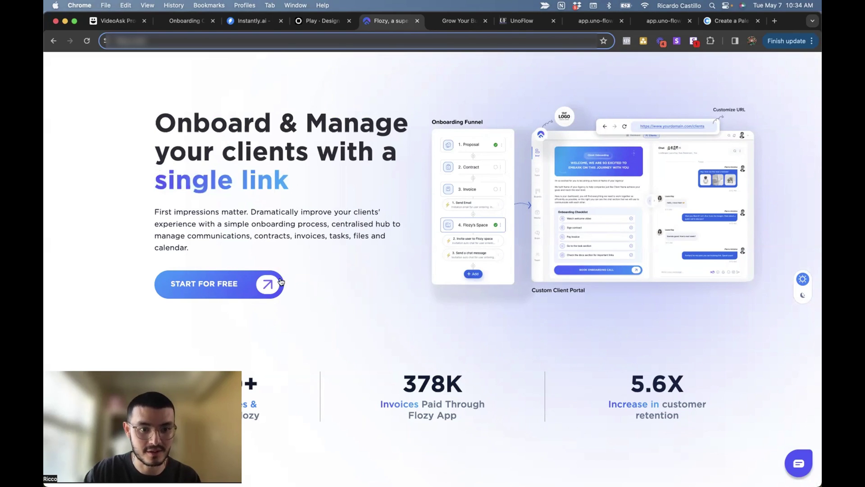
Review the "Grow Your Consulting Business From One Place" landing page, examining how gradient text highlights key phrases in each section heading
left_click(450, 21)
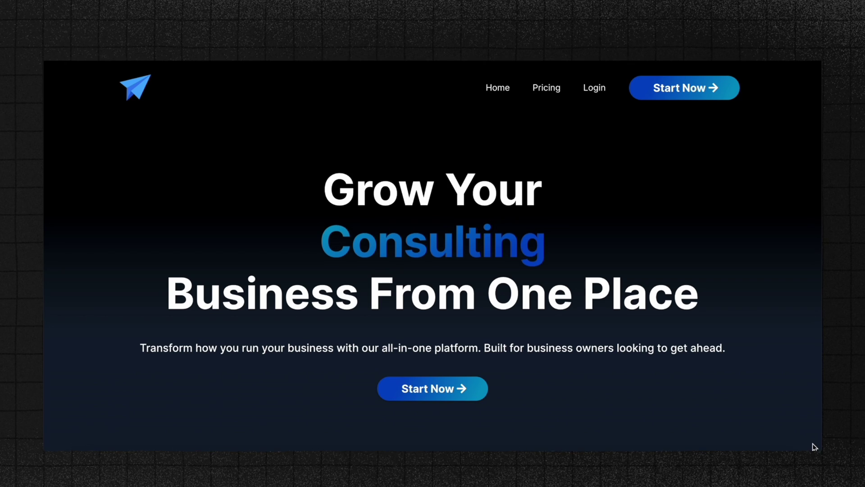
scroll(814, 447, "down", 6)
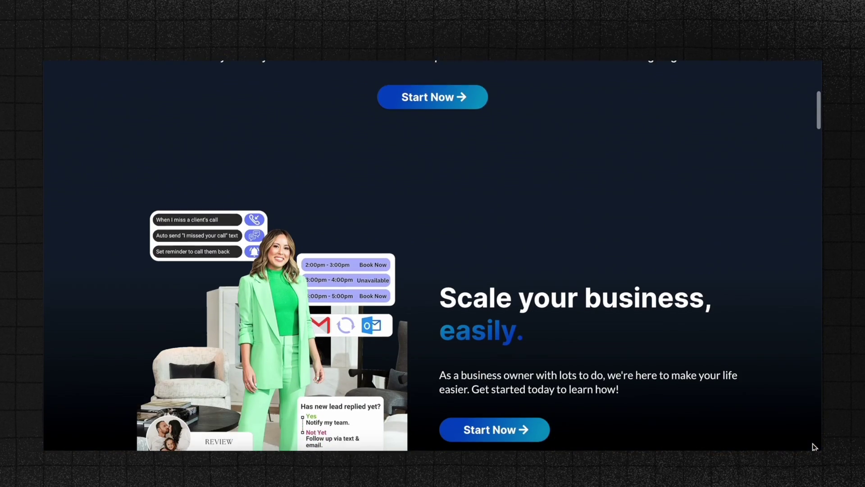
scroll(814, 446, "down", 8)
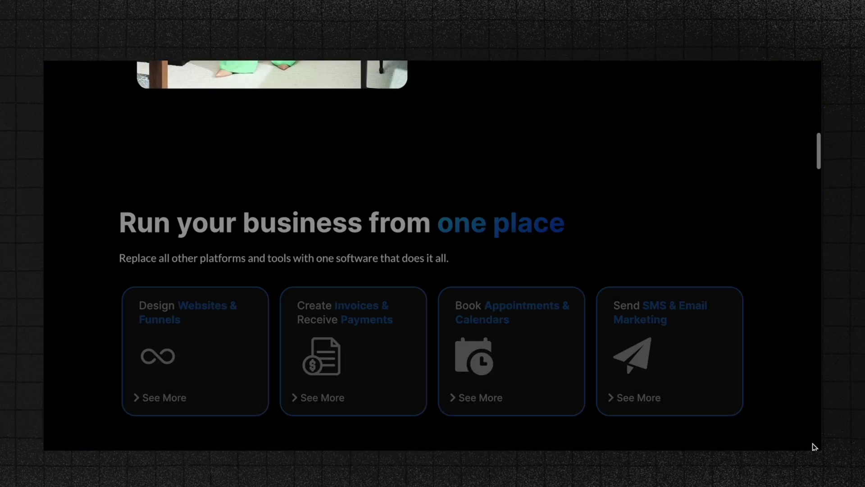
scroll(815, 446, "down", 3)
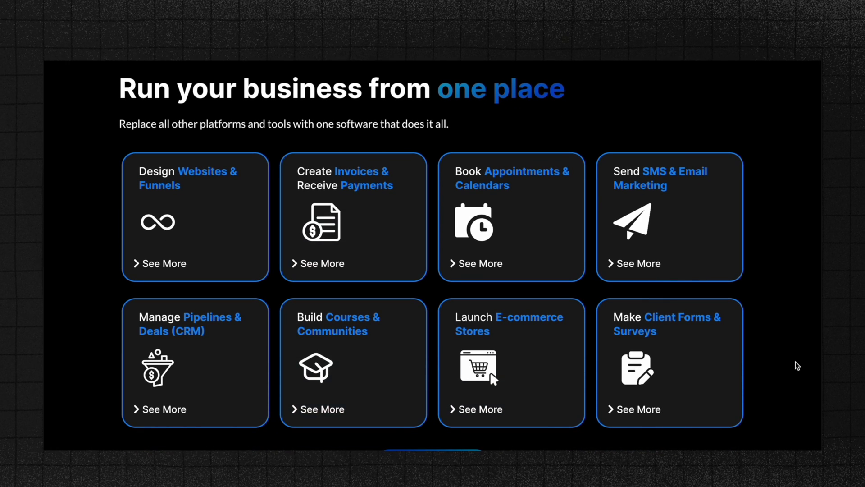
scroll(795, 361, "down", 9)
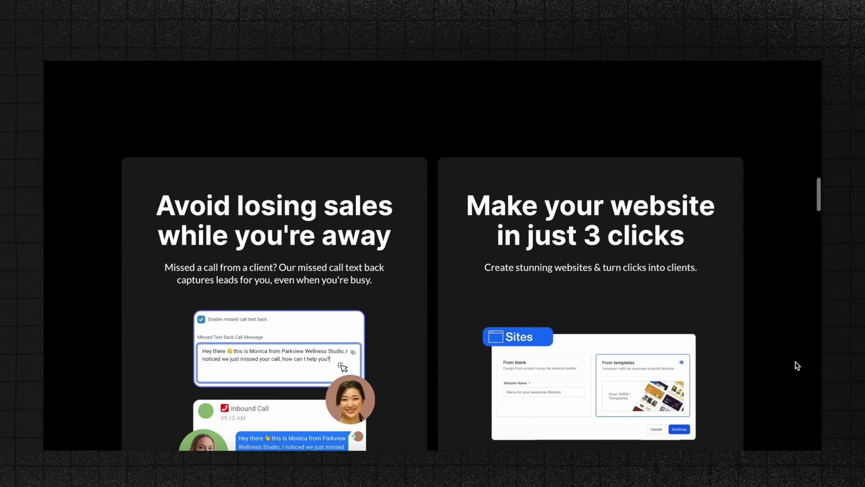
scroll(796, 361, "down", 8)
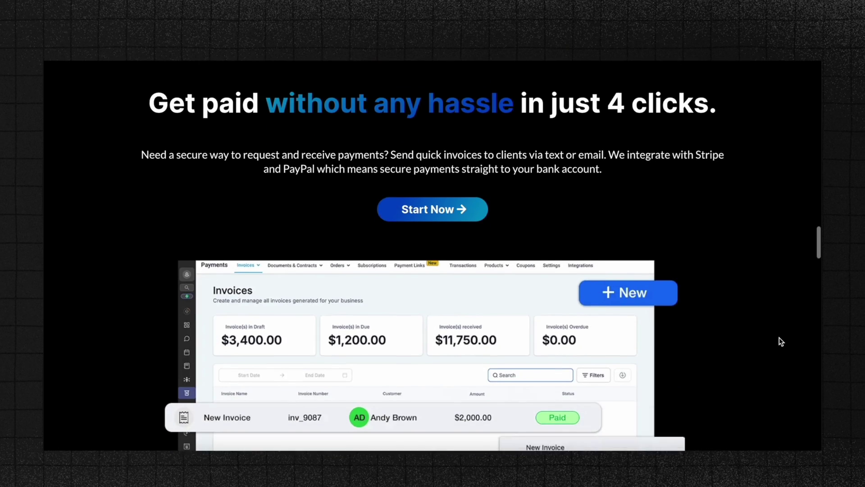
scroll(781, 341, "down", 12)
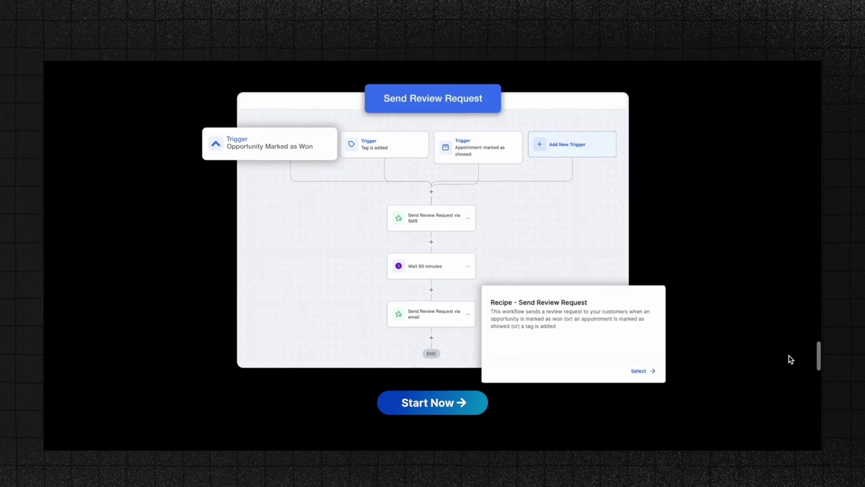
scroll(790, 360, "down", 7)
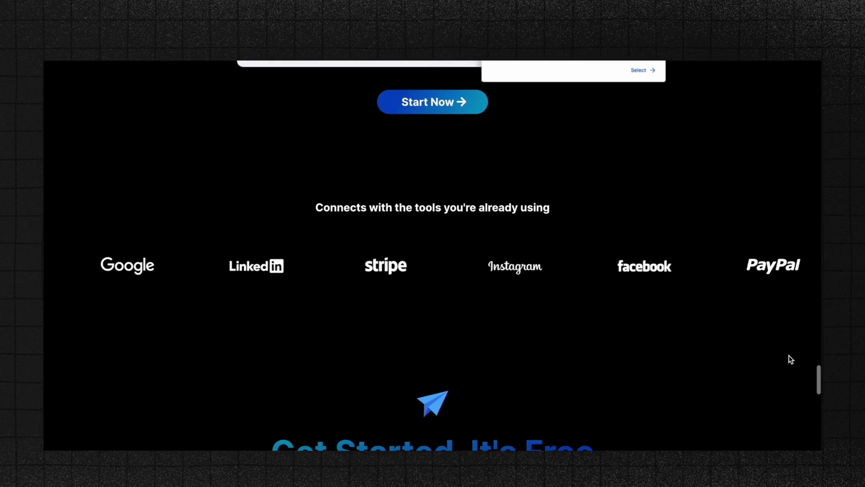
scroll(790, 359, "down", 9)
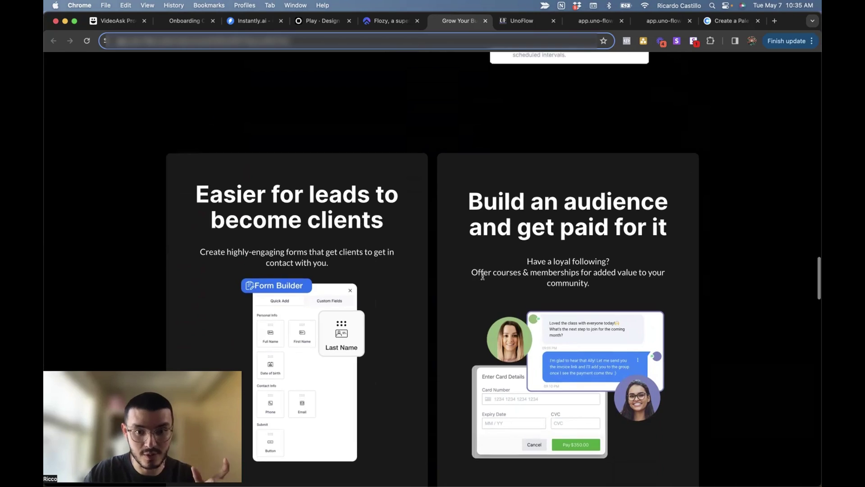
scroll(482, 276, "down", 10)
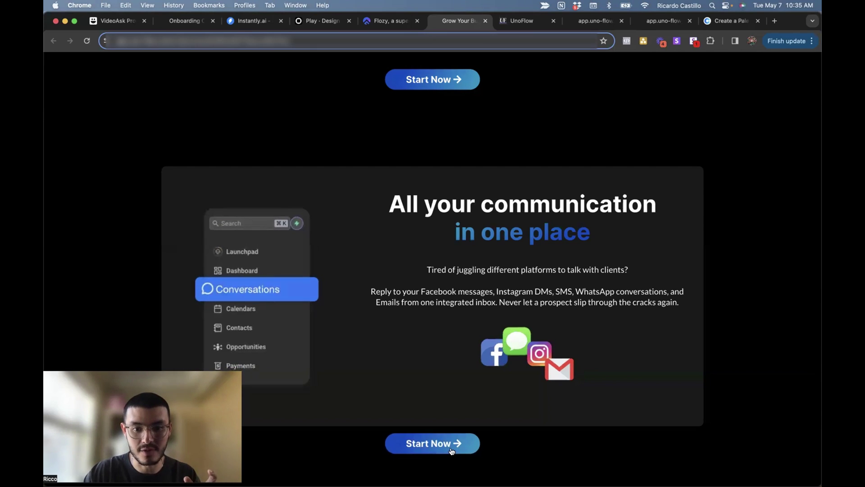
scroll(450, 448, "down", 9)
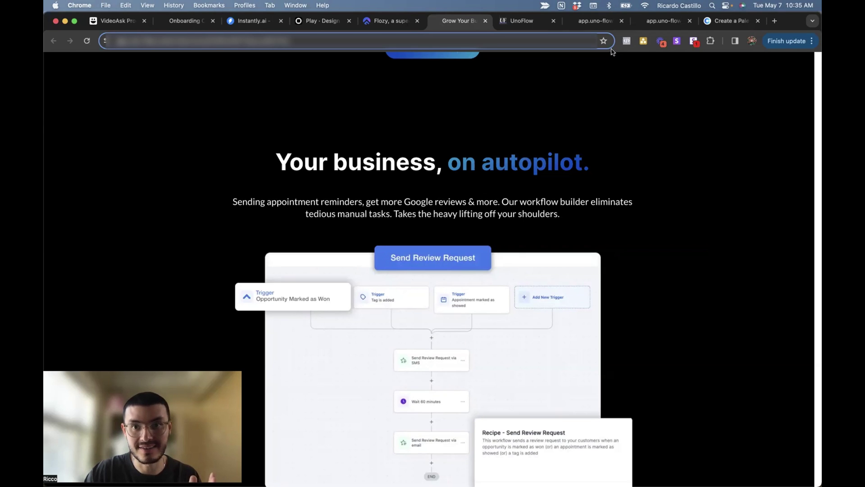
Compare the two UnoFlow landing pages and examine the gradient "Wellness Spa." line in the "A simpler way to run your" headline
left_click(594, 24)
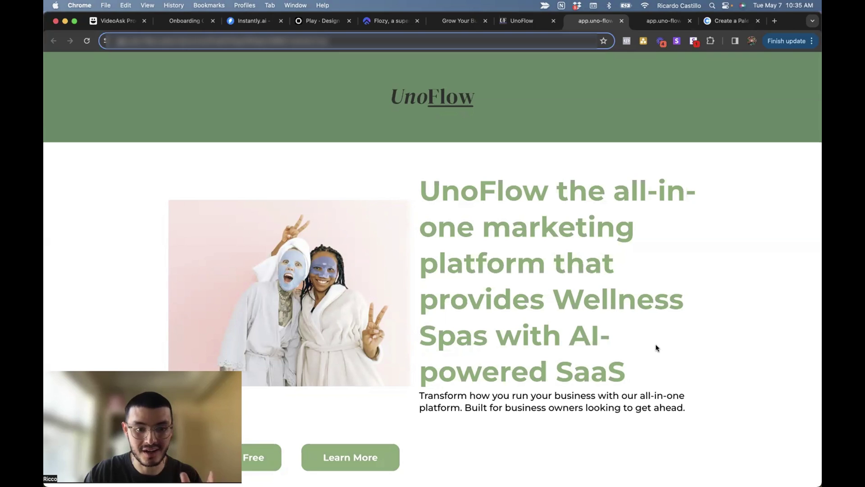
left_click(663, 20)
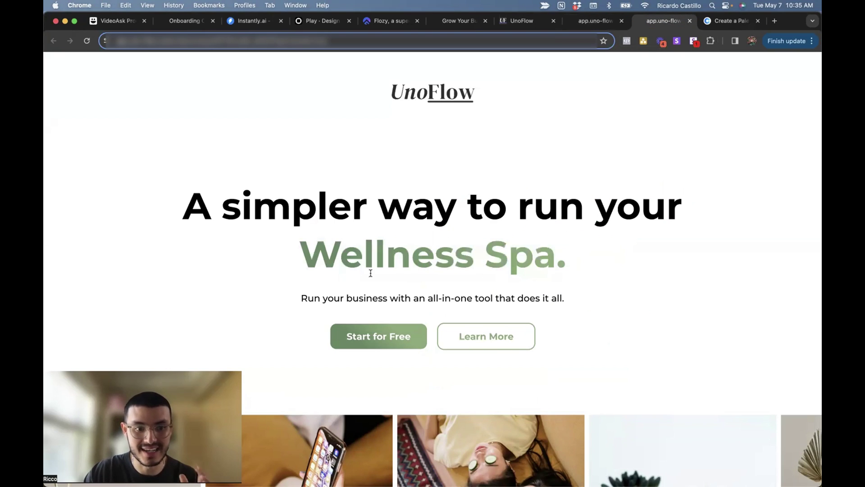
left_click_drag(300, 243, 591, 260)
left_click(591, 260)
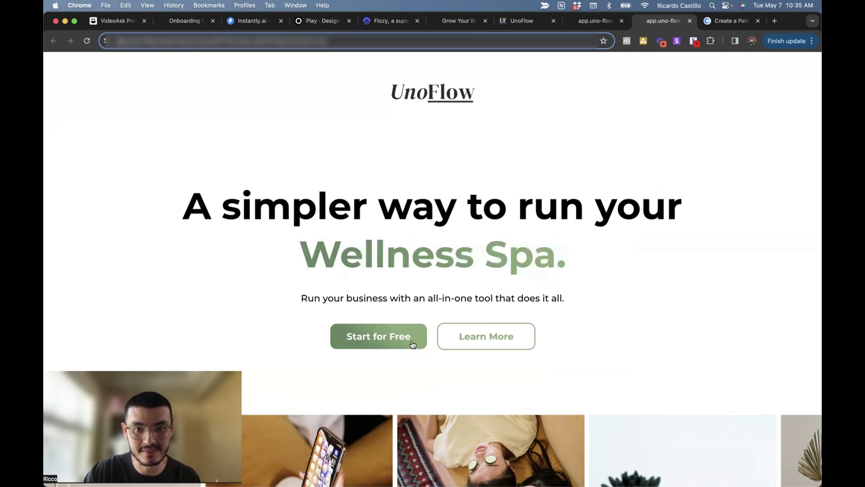
Return to the UnoFlow page with the green header and examine its solid-green headline, including the words "Wellness Spas"
left_click(602, 22)
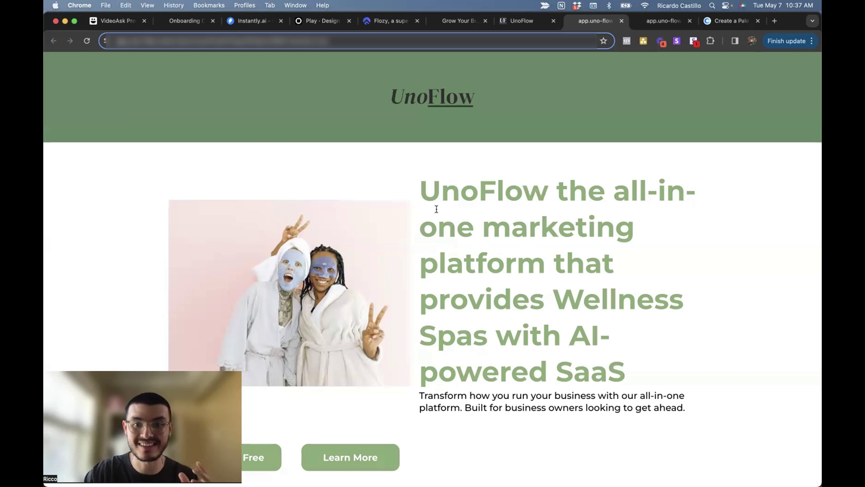
left_click_drag(422, 188, 631, 366)
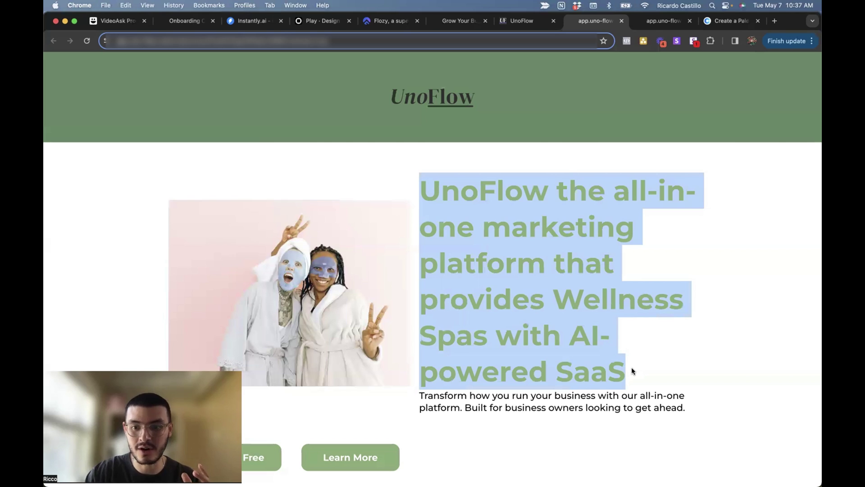
left_click(631, 367)
left_click_drag(554, 299, 504, 343)
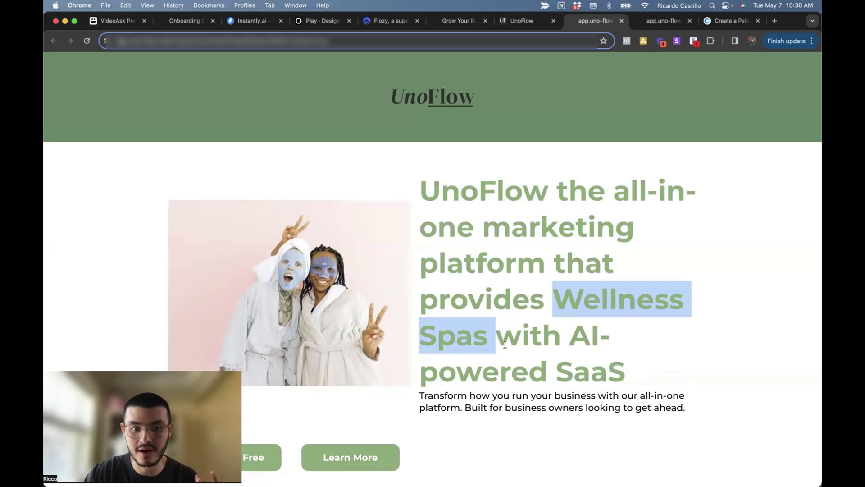
left_click(537, 358)
left_click_drag(450, 192, 650, 379)
left_click(650, 377)
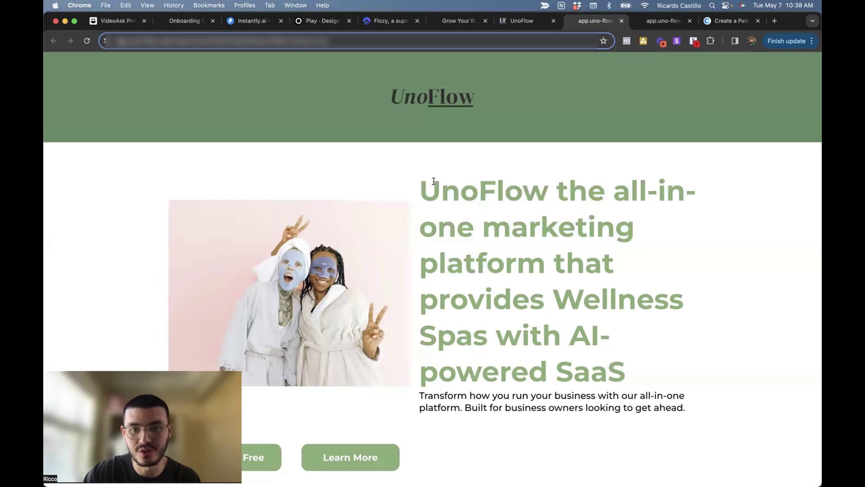
Compare the green-header UnoFlow page's long headline, hero image and buttons with the simpler centered wellness spa version
left_click_drag(428, 189, 551, 193)
left_click(550, 194)
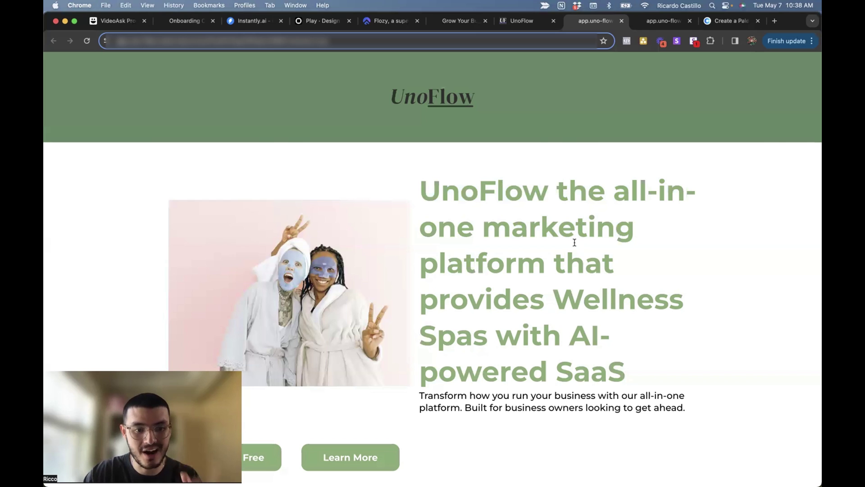
scroll(506, 287, "down", 5)
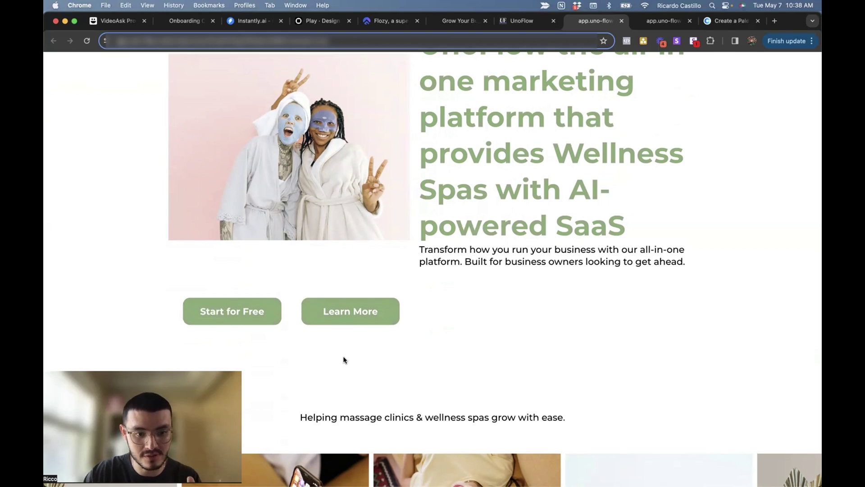
scroll(344, 360, "up", 5)
key("ctrl+Tab")
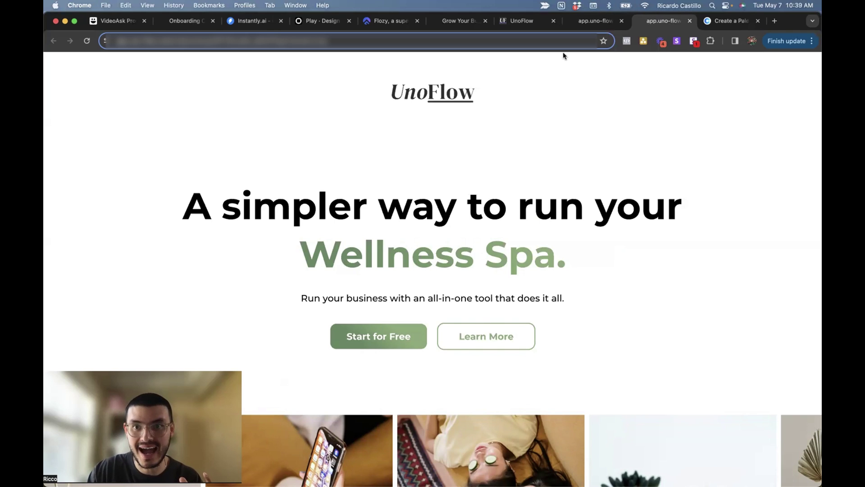
left_click(592, 24)
scroll(429, 385, "down", 4)
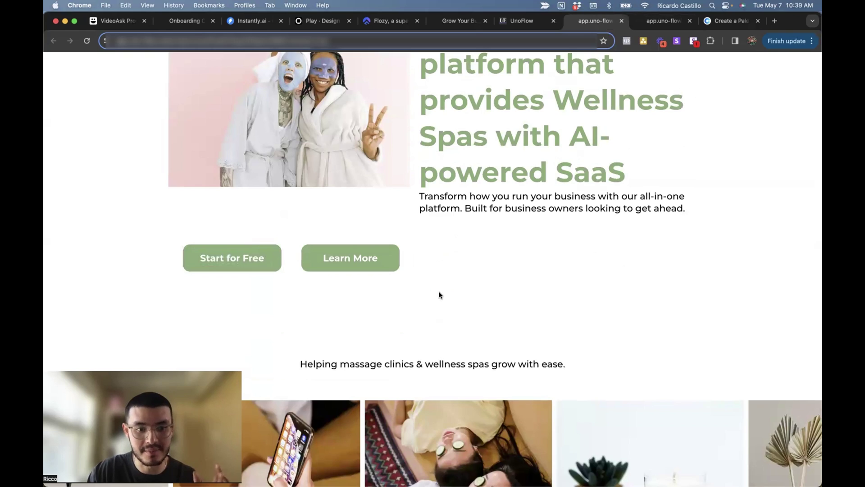
scroll(440, 296, "up", 3)
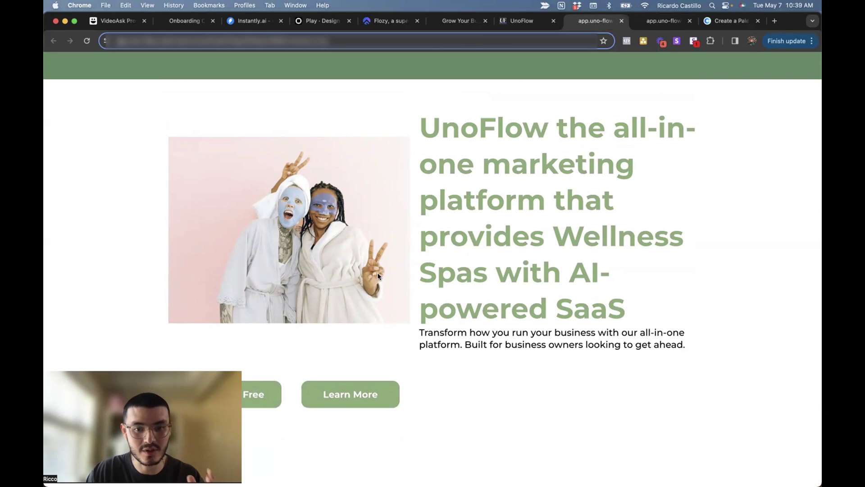
Switch to the UnoFlow page editor and move the hero's headline column ahead of the image column
left_click(518, 27)
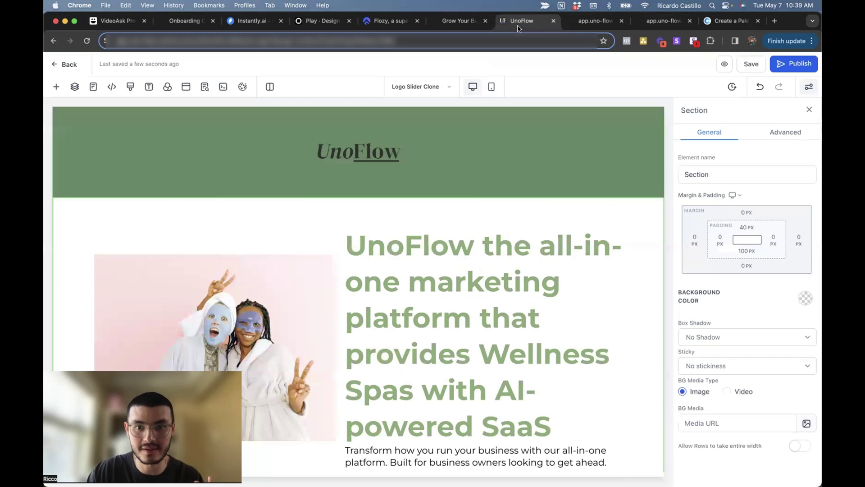
mouse_move(483, 204)
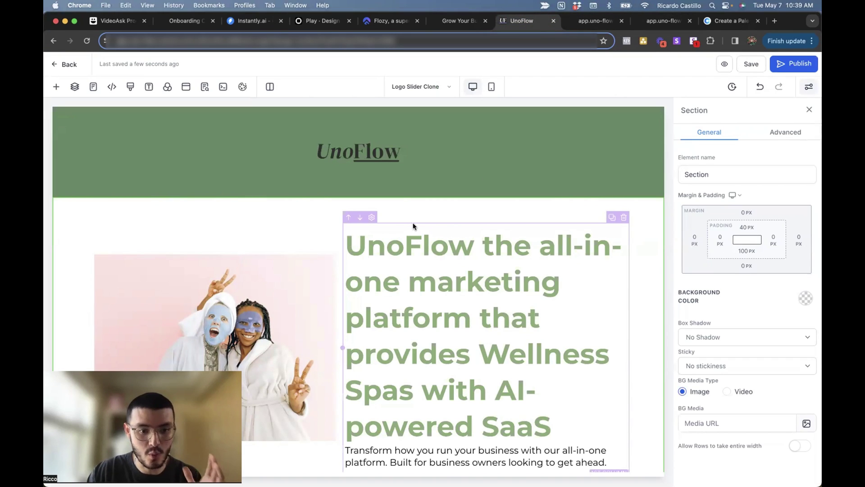
left_click(349, 218)
scroll(350, 219, "down", 2)
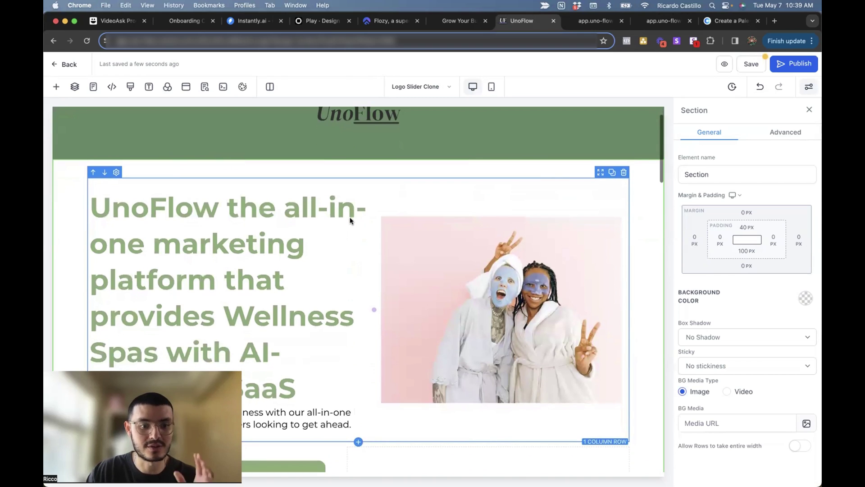
Replace the hero image with the vase-and-bottles picture from the image slider by reusing that picture's URL
left_click(543, 286)
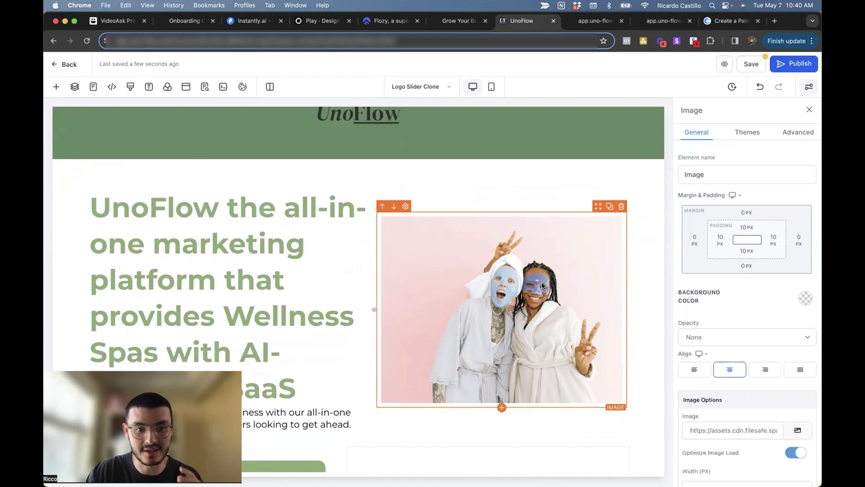
scroll(543, 286, "down", 8)
left_click(195, 315)
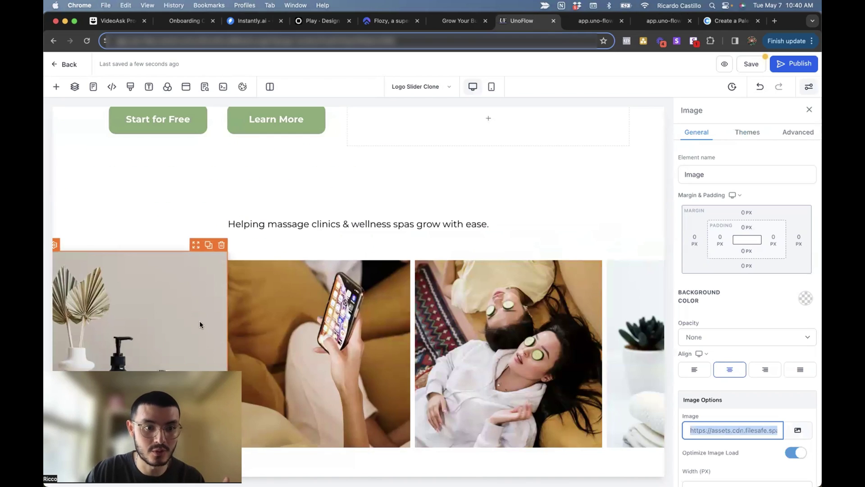
scroll(166, 285, "down", 2)
scroll(179, 269, "up", 6)
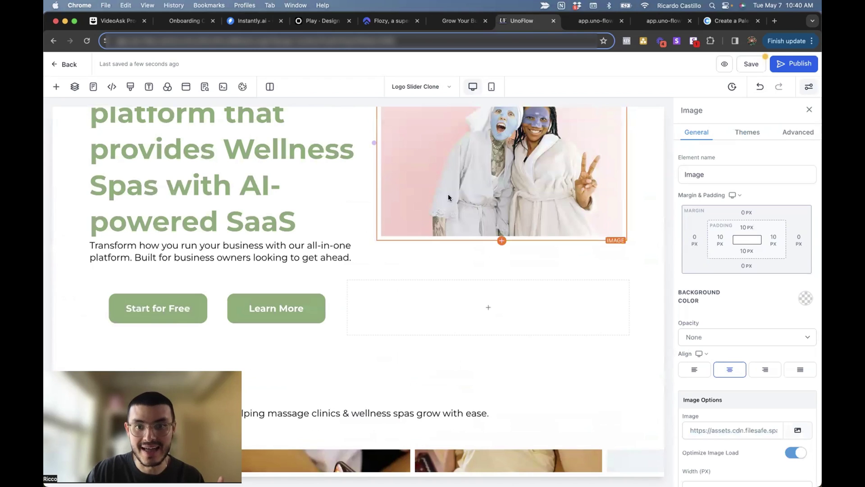
left_click(448, 197)
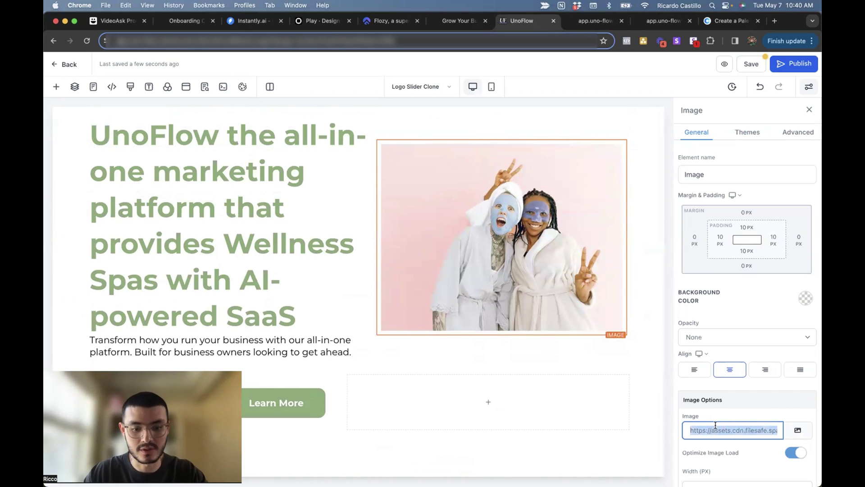
key("super+v")
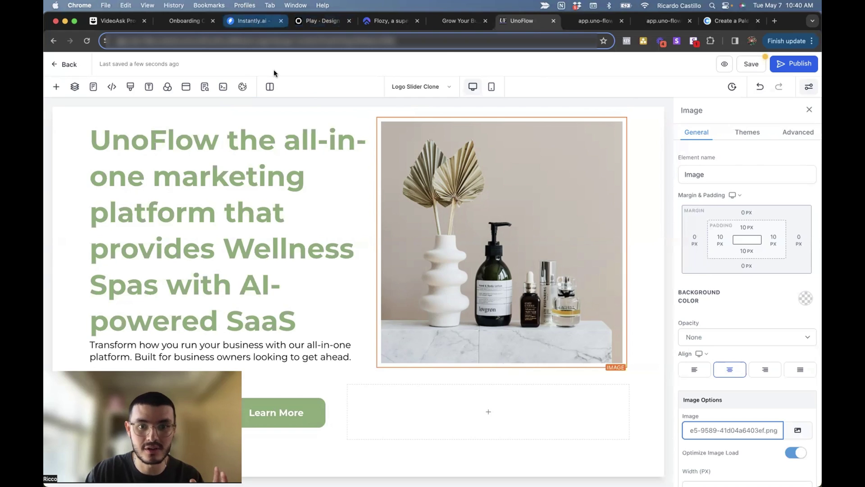
Review the Instantly and Play homepages, examining how their hero sections arrange centered headlines and visuals
scroll(395, 206, "up", 10)
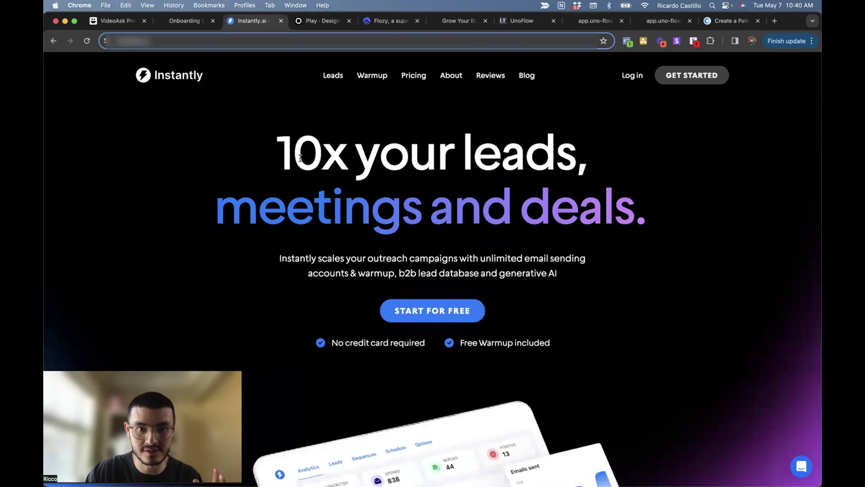
left_click(327, 24)
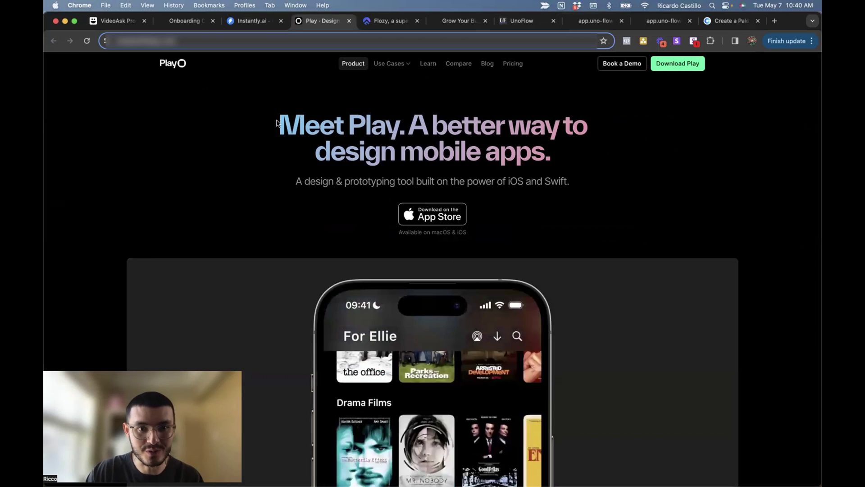
scroll(277, 122, "down", 3)
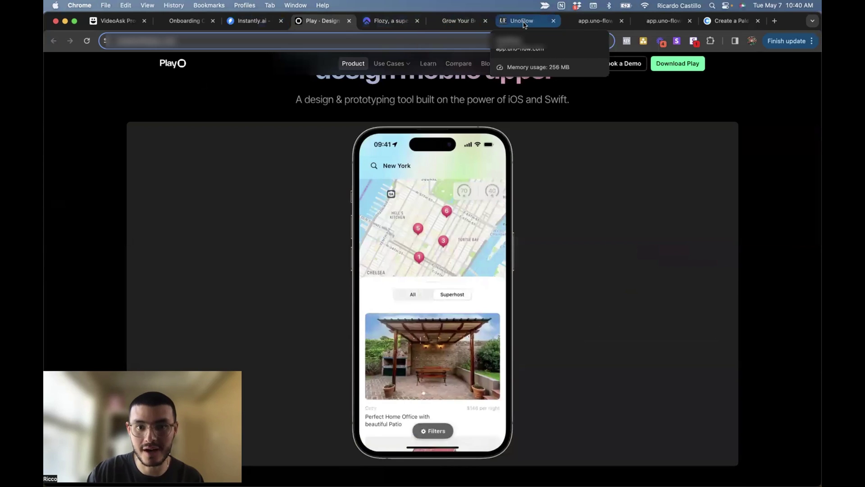
Return to the UnoFlow editor, delete the hero's image column and center the headline text
left_click(524, 22)
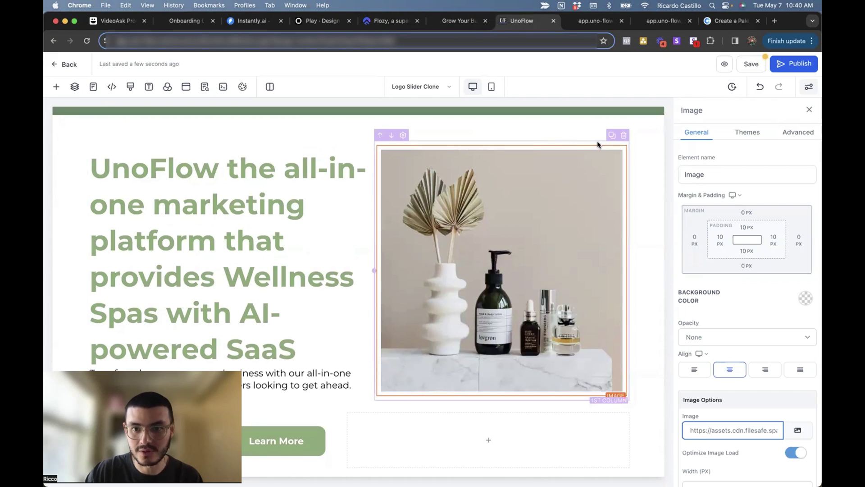
left_click(623, 136)
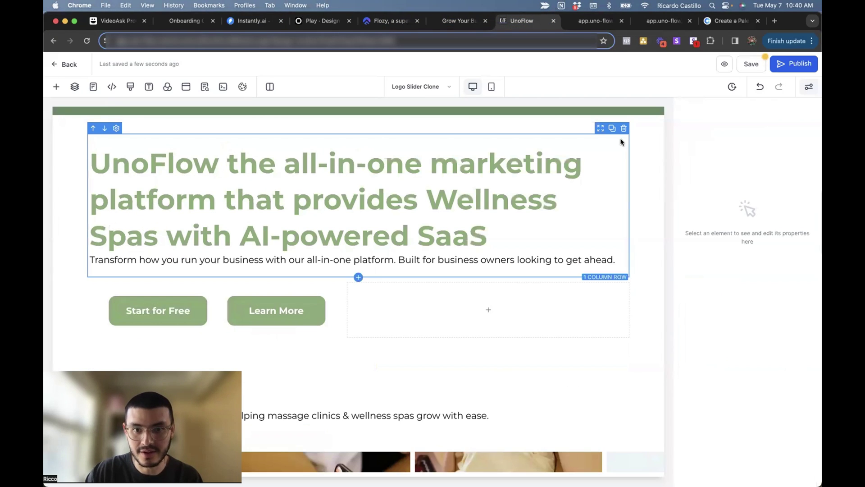
left_click(407, 205)
left_click(726, 334)
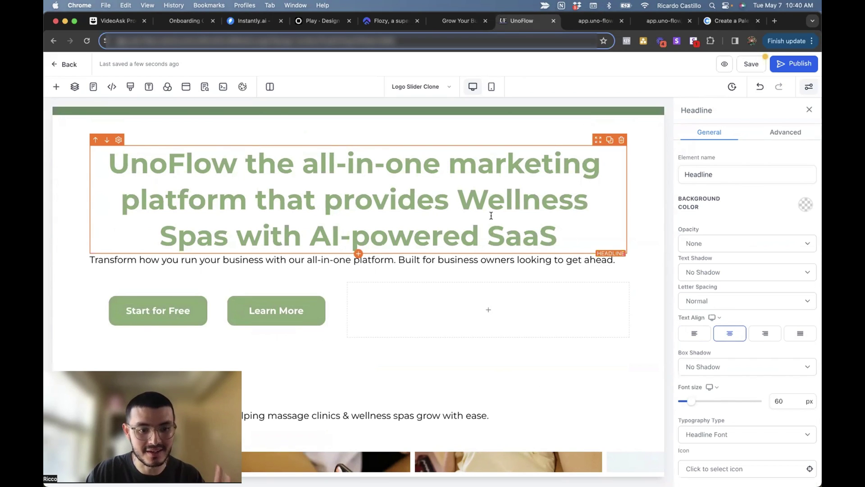
Rewrite the hero headline as "A simpler way to run your wellness spa." and set its font size to 70 px
left_click_drag(558, 235, 112, 147)
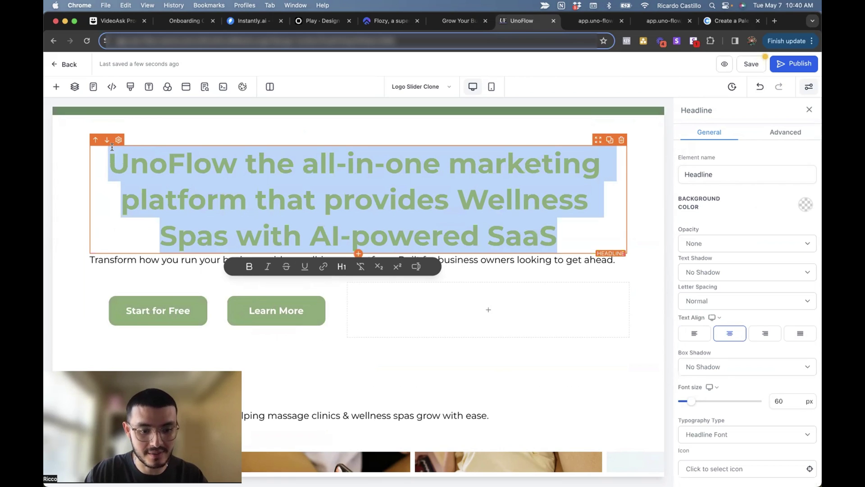
type("A simpler way to run your wellness spa.")
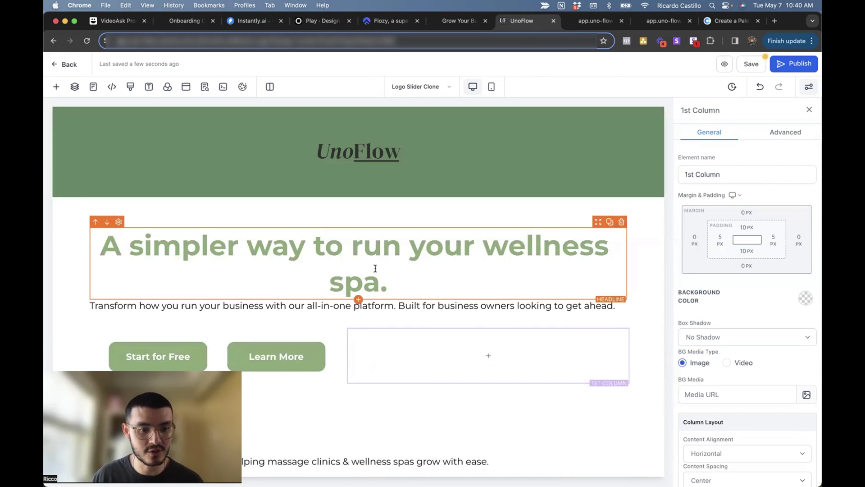
left_click(425, 254)
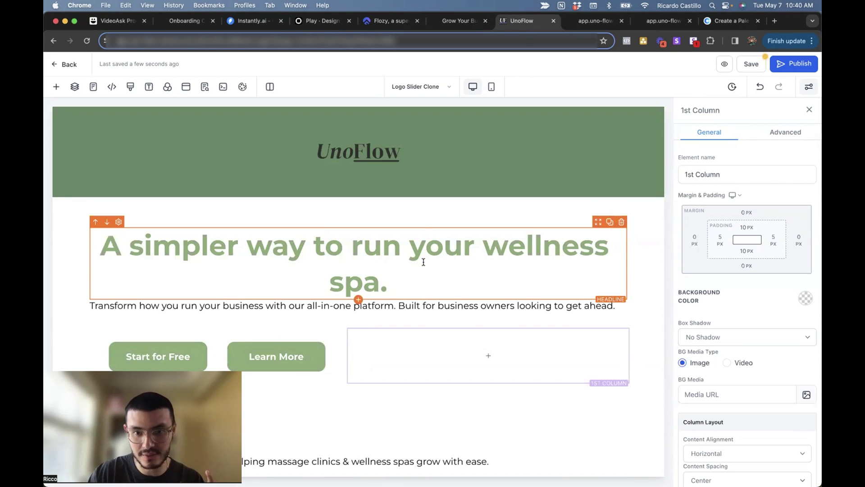
double_click(785, 397)
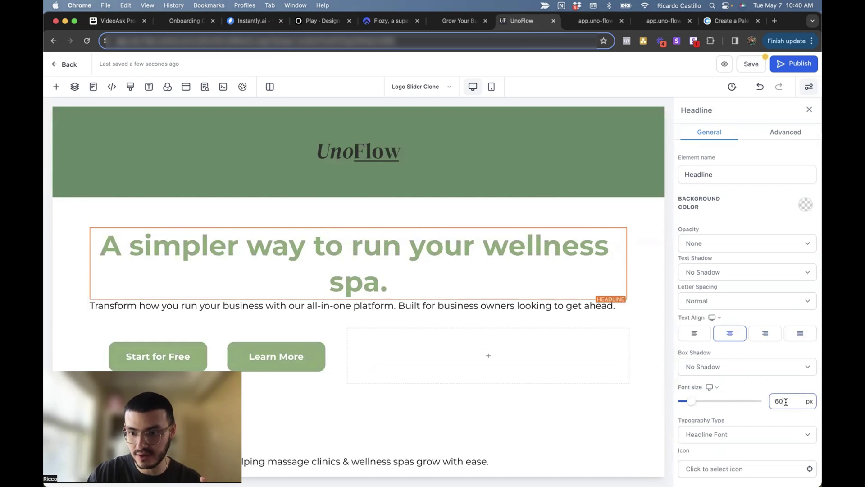
key("BackSpace")
type("70")
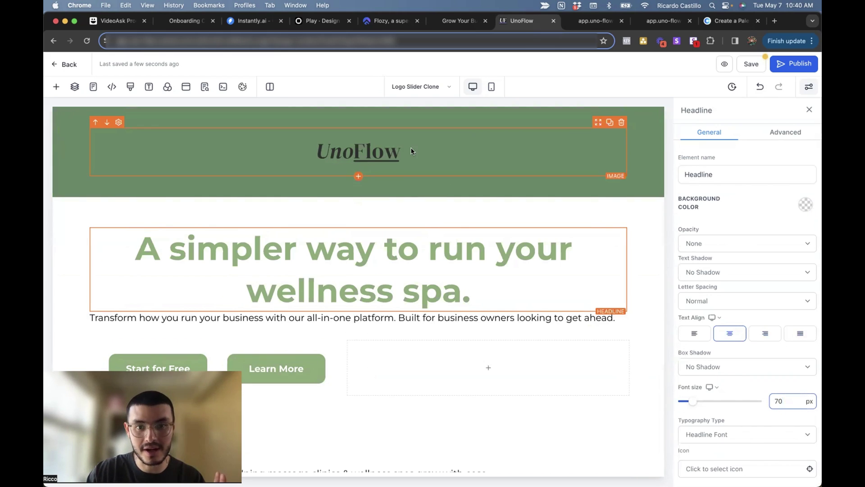
Change the background color of the header section containing the UnoFlow logo to white
left_click(346, 115)
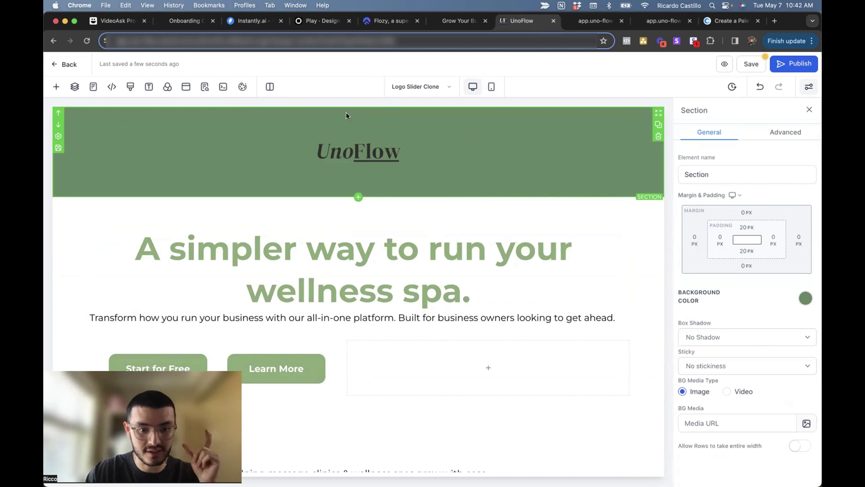
left_click(806, 297)
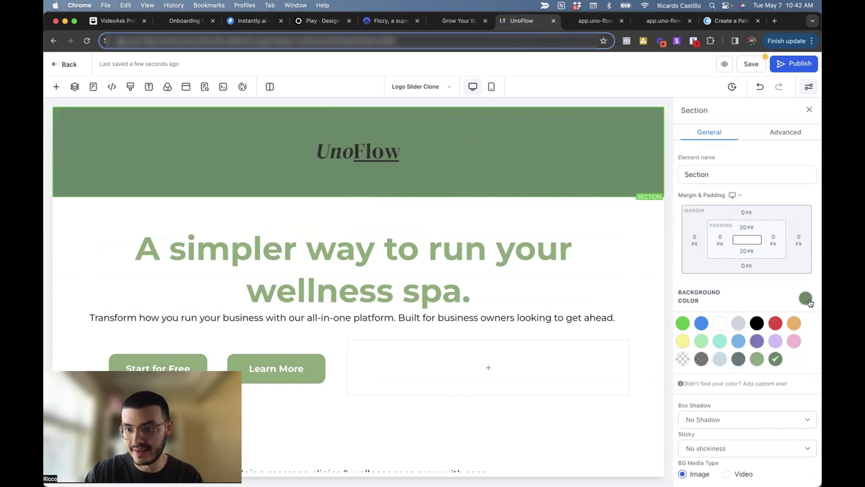
left_click(720, 324)
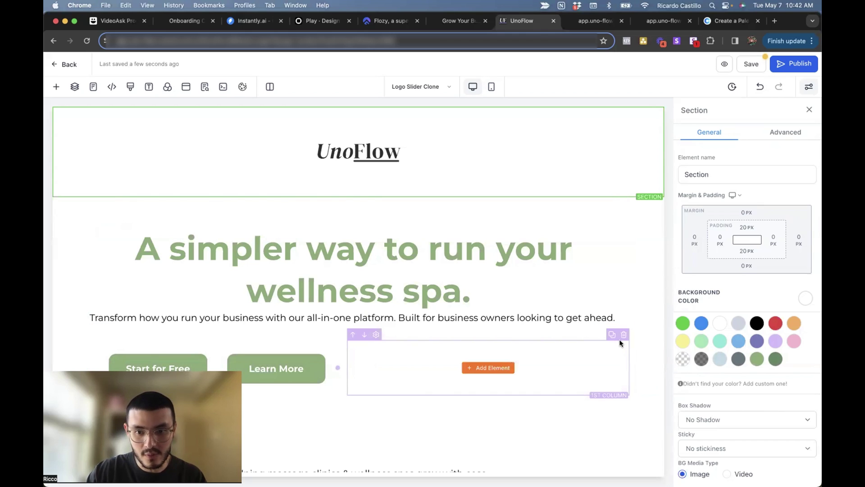
Delete the empty column beside the hero buttons and narrow the button row so both buttons sit close together
left_click(624, 336)
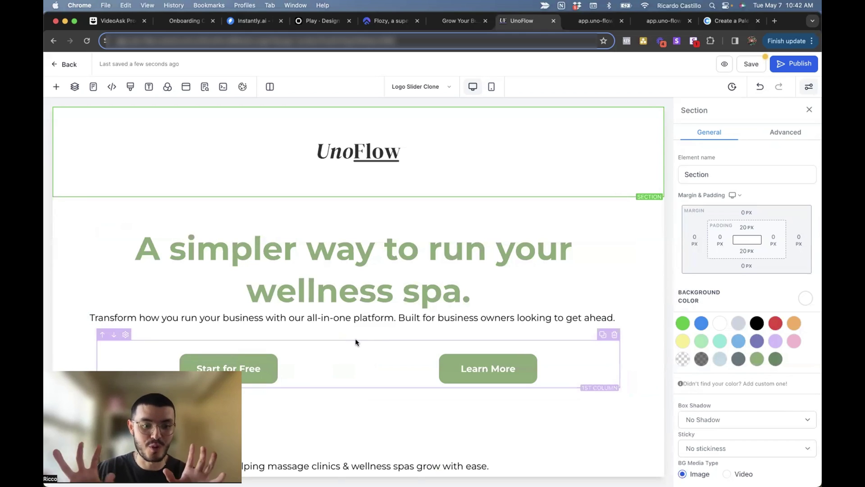
left_click(421, 339)
scroll(759, 368, "down", 1)
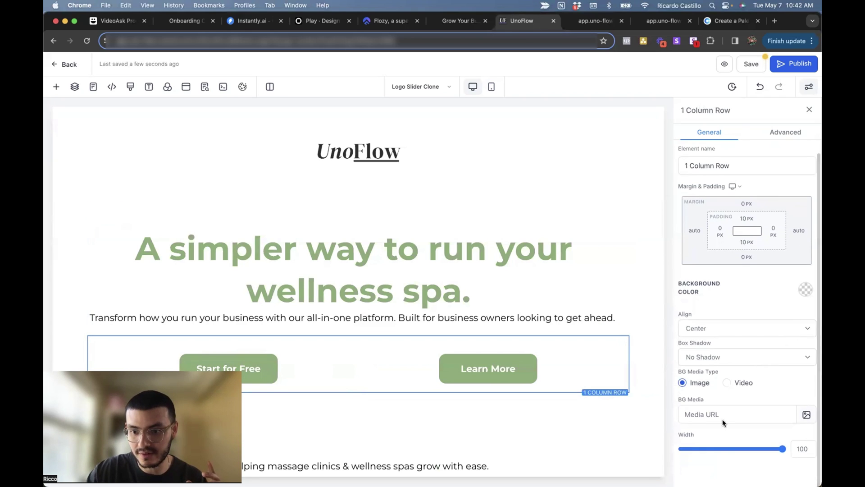
left_click_drag(765, 448, 705, 449)
left_click(443, 366)
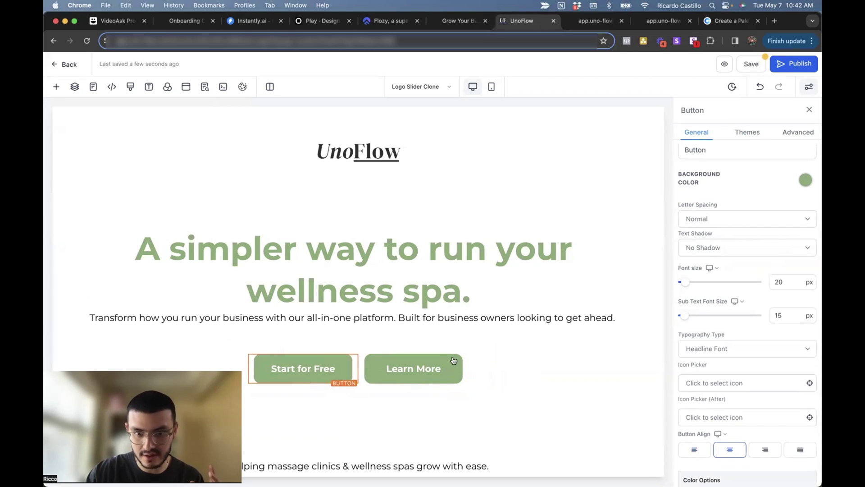
left_click(335, 387)
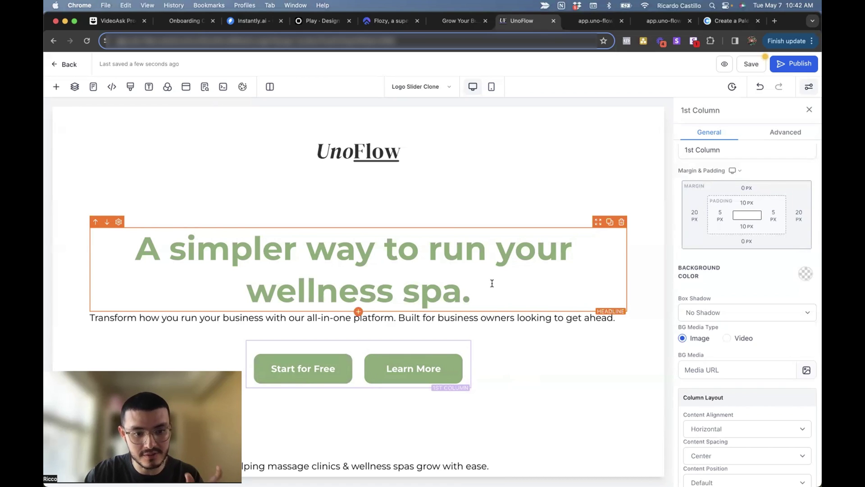
Make the Learn More button's background transparent and bring its text color options into view
left_click(419, 374)
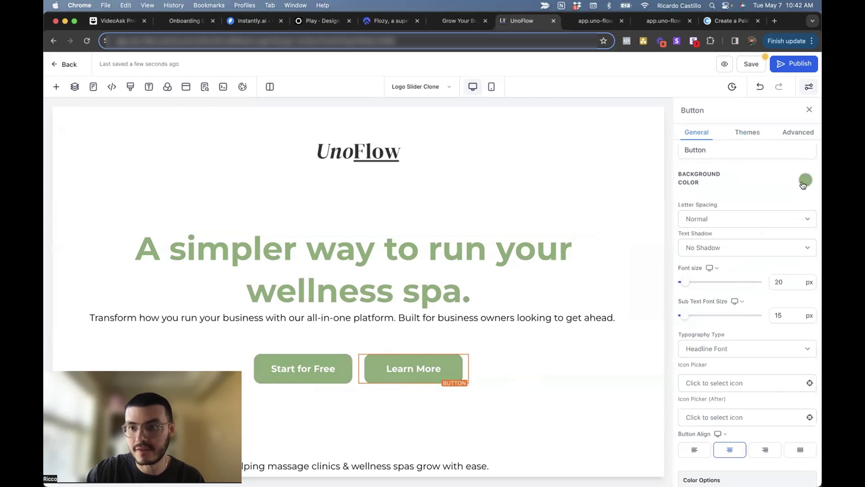
left_click(805, 180)
left_click(688, 239)
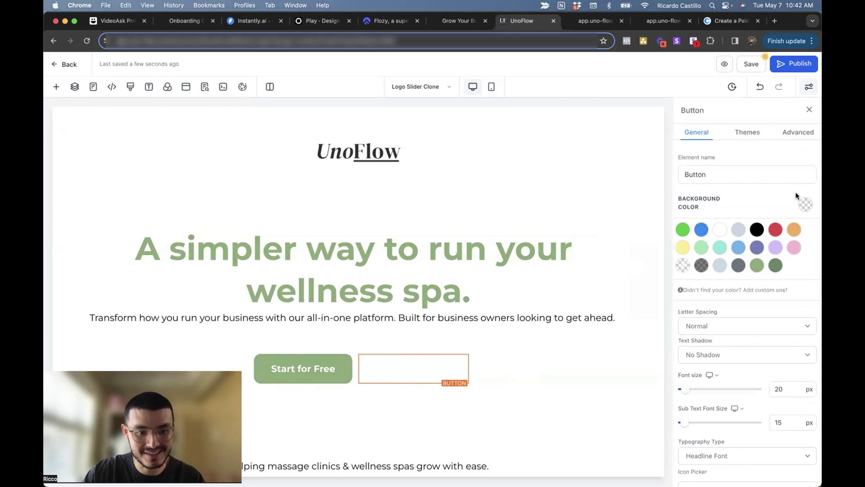
scroll(781, 273, "down", 10)
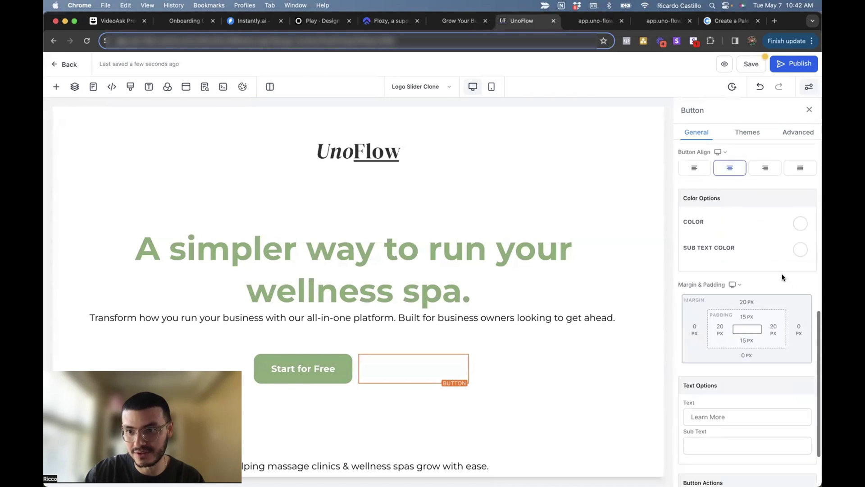
scroll(781, 273, "down", 2)
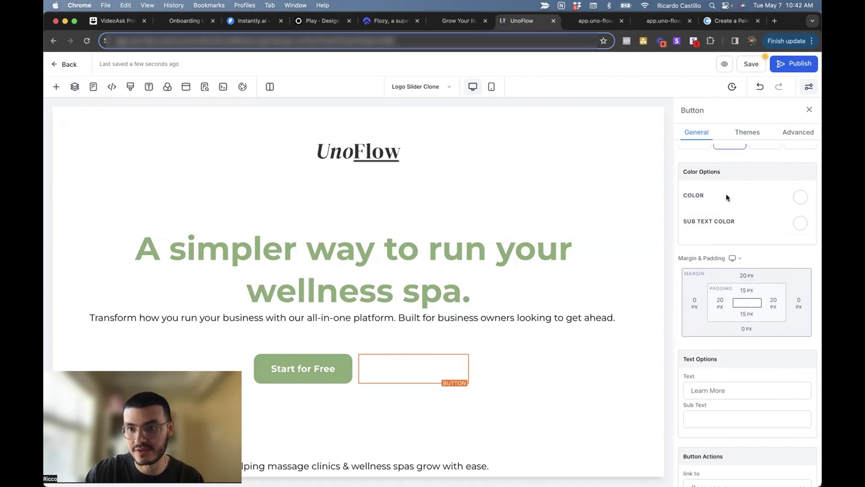
Set the Learn More button's text color and border color to the sage green used for the headline
left_click(800, 197)
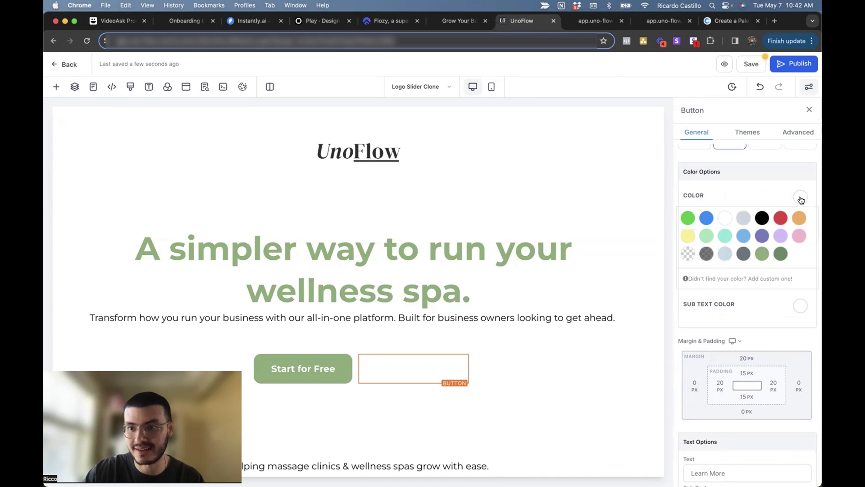
left_click(761, 255)
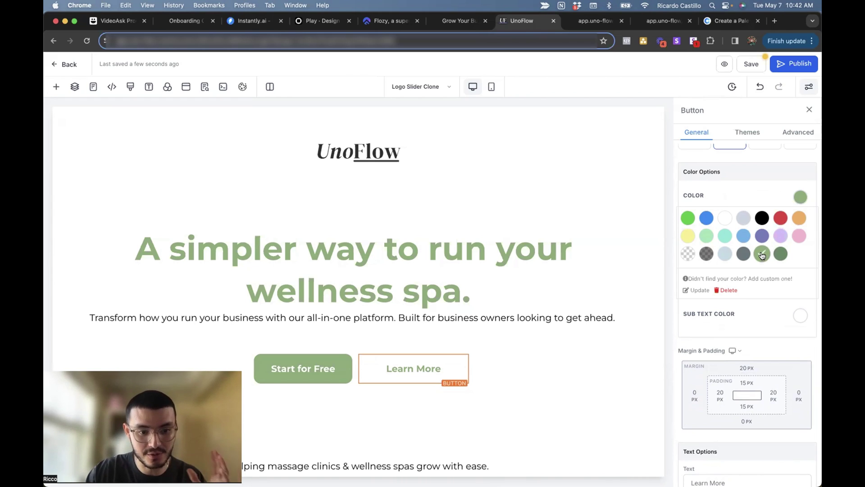
left_click(804, 137)
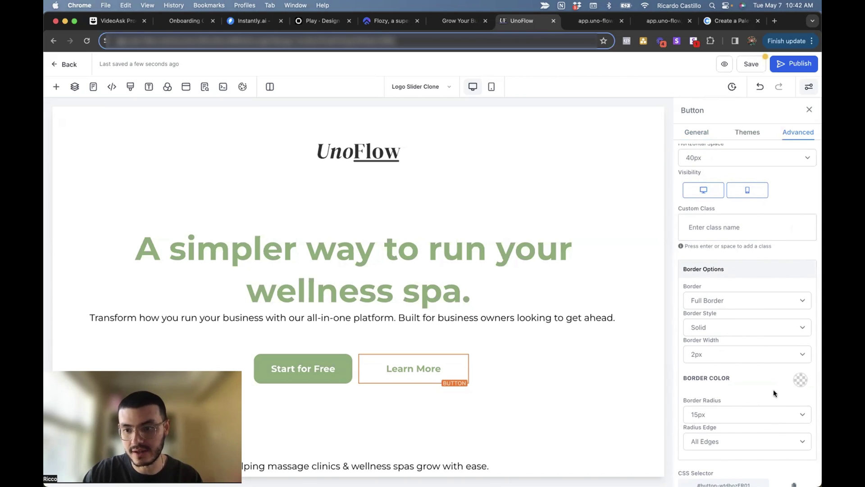
left_click(801, 379)
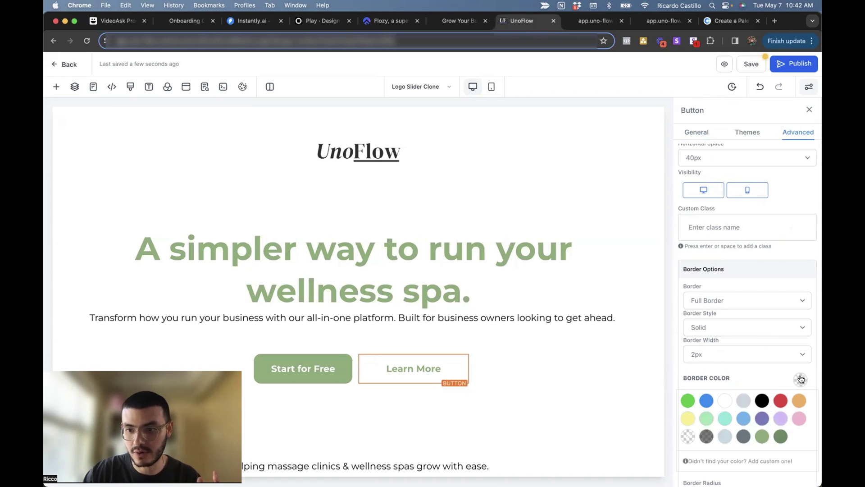
left_click(762, 436)
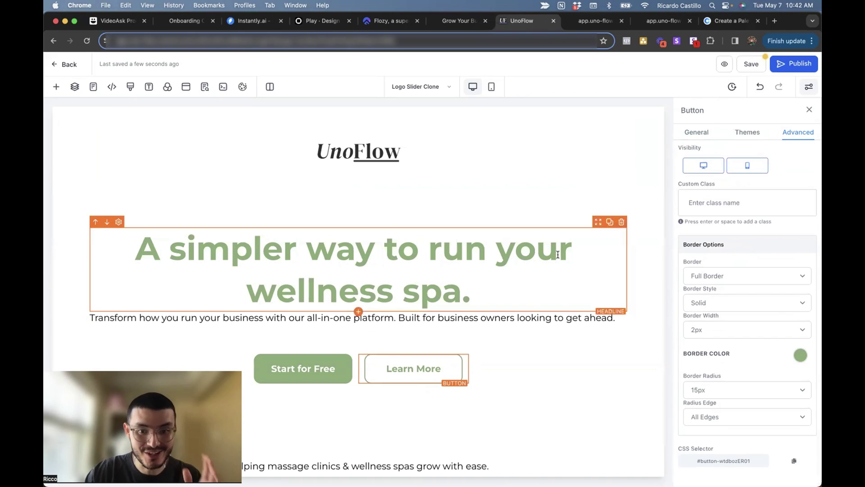
left_click(550, 188)
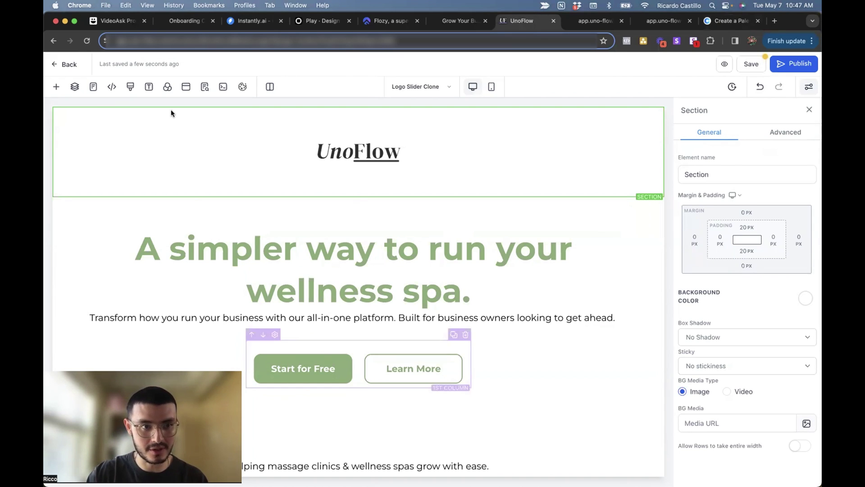
Open the page's custom CSS and insert ten blank lines above the Logo Carrousel code
left_click(132, 87)
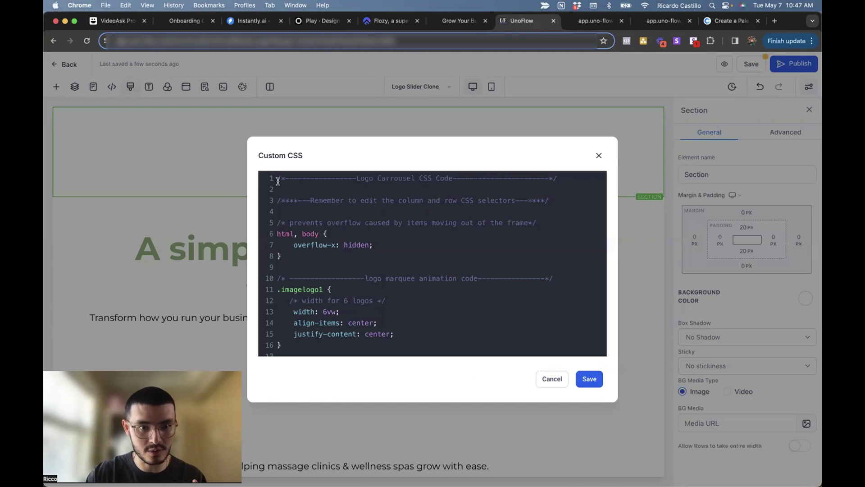
key("Return")
key("Return")
key("Return")
key("Return")
key("Return")
key("Return")
key("Return")
key("Return")
key("Return")
key("Return")
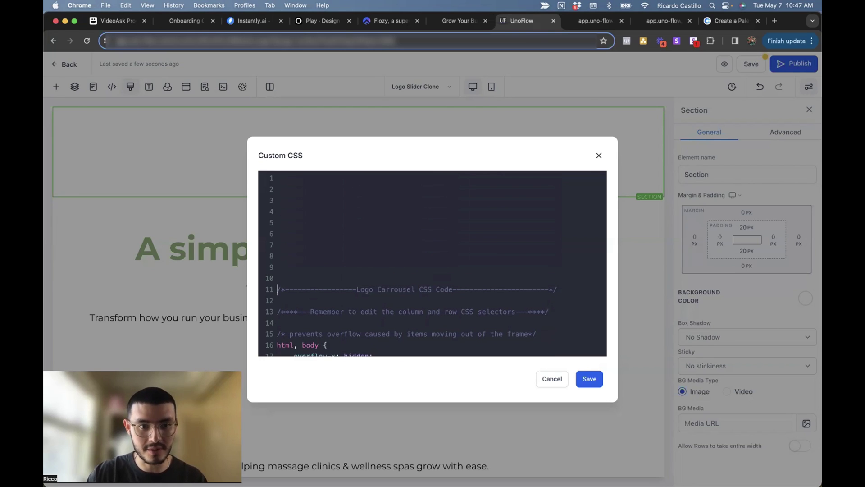
left_click(282, 178)
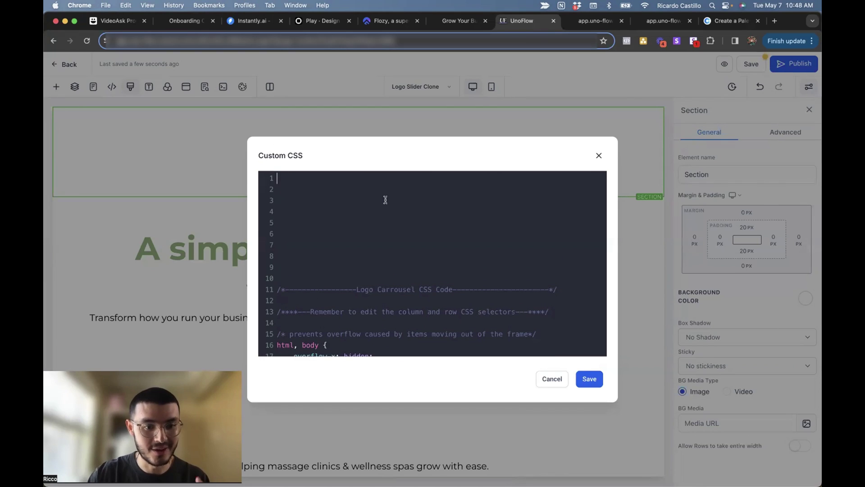
Switch to Notion, open the guide on adding gradient backgrounds to sections, elements and buttons, and copy its .coolbutton1 CSS code
key("ctrl+Up")
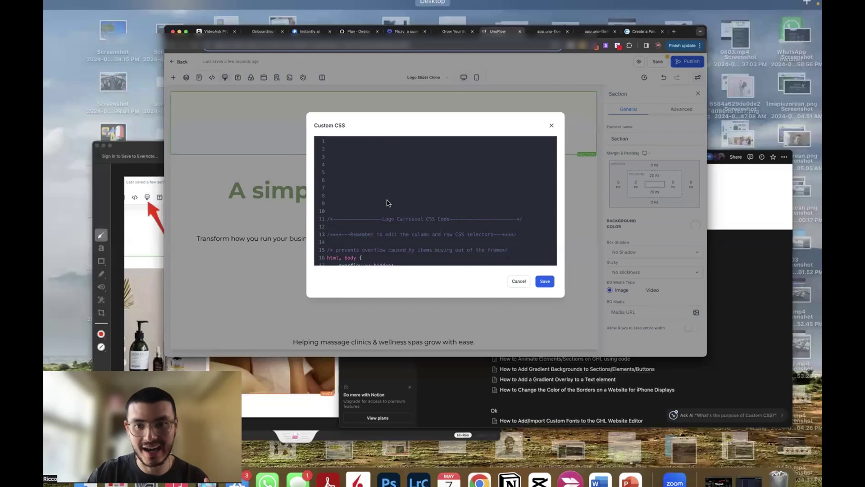
left_click(686, 325)
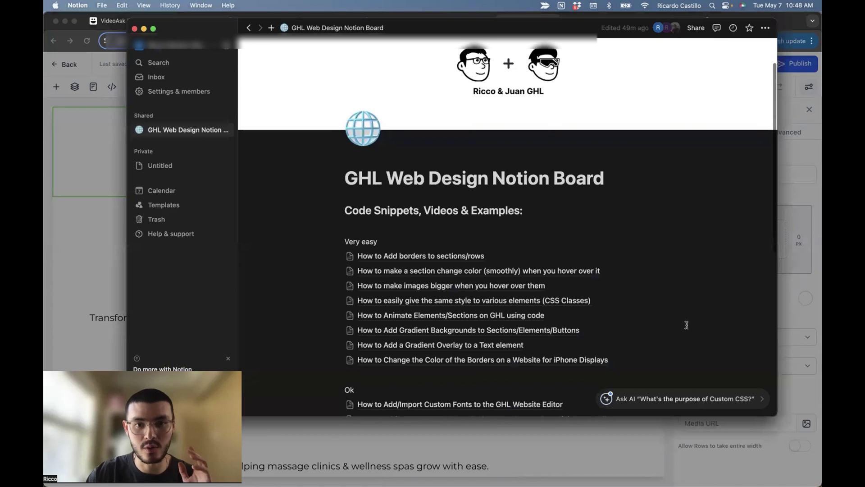
scroll(686, 325, "down", 3)
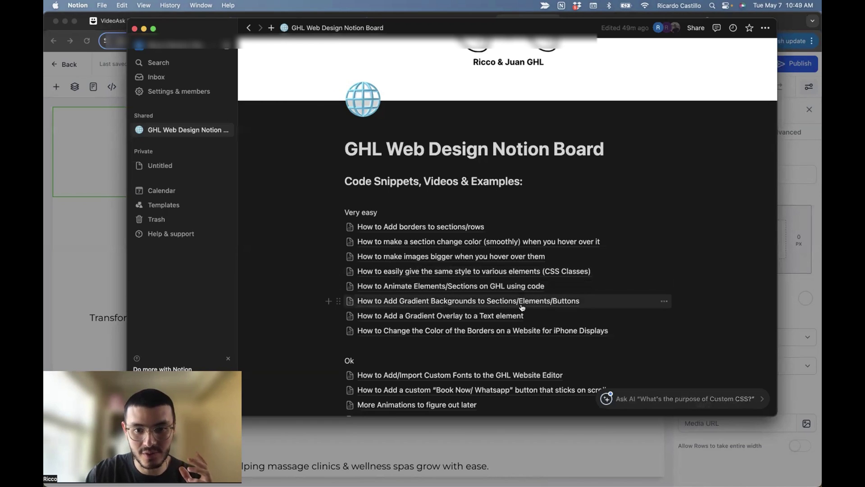
mouse_move(537, 307)
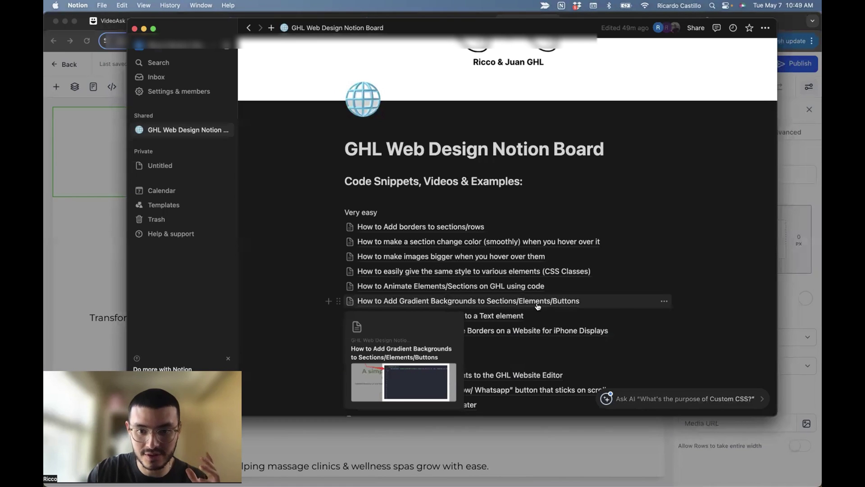
left_click(538, 306)
scroll(536, 302, "down", 5)
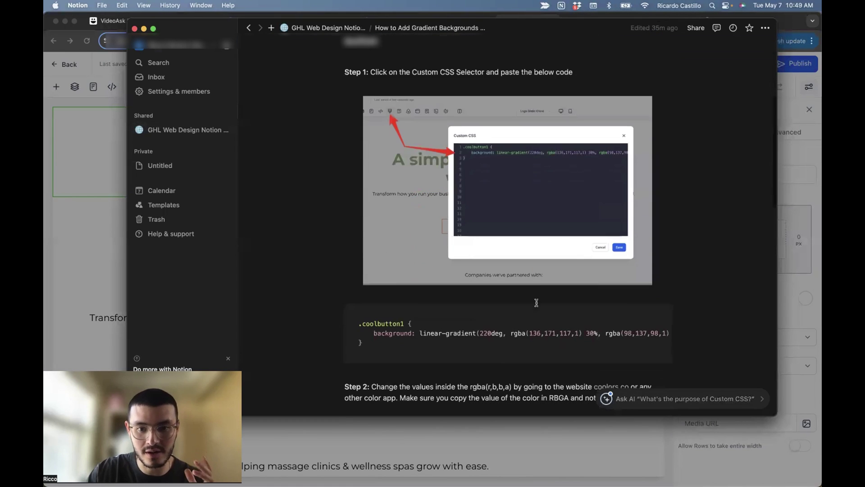
left_click_drag(385, 347, 355, 324)
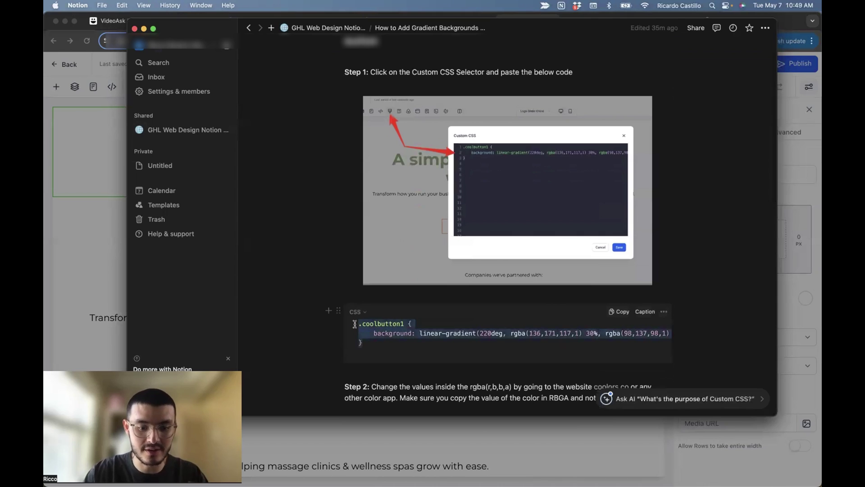
key("super+c")
Return to the page's custom CSS, paste the .coolbutton1 linear-gradient rule above the Logo Carrousel code, and review its rgba color stops
key("super+Tab")
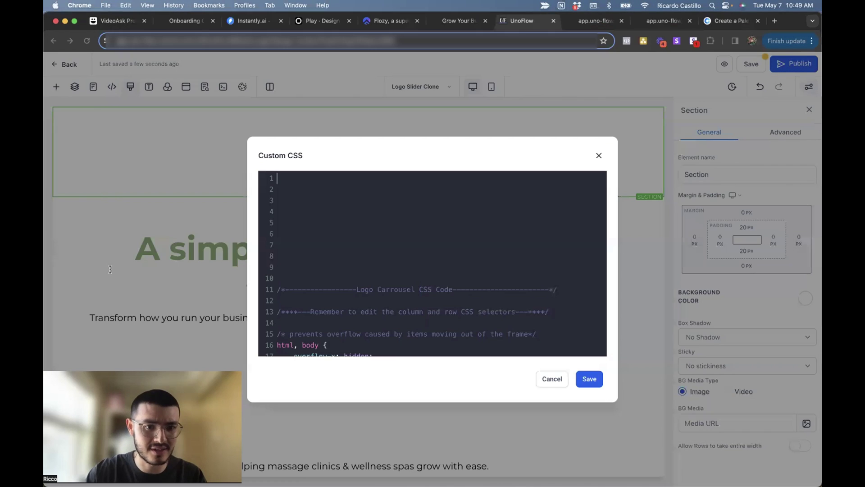
left_click(287, 185)
key("super+v")
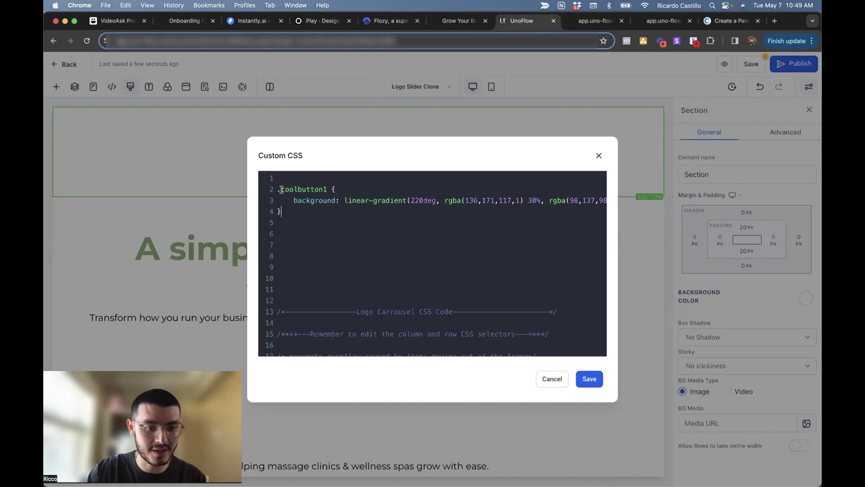
left_click_drag(303, 200, 581, 212)
left_click(436, 225)
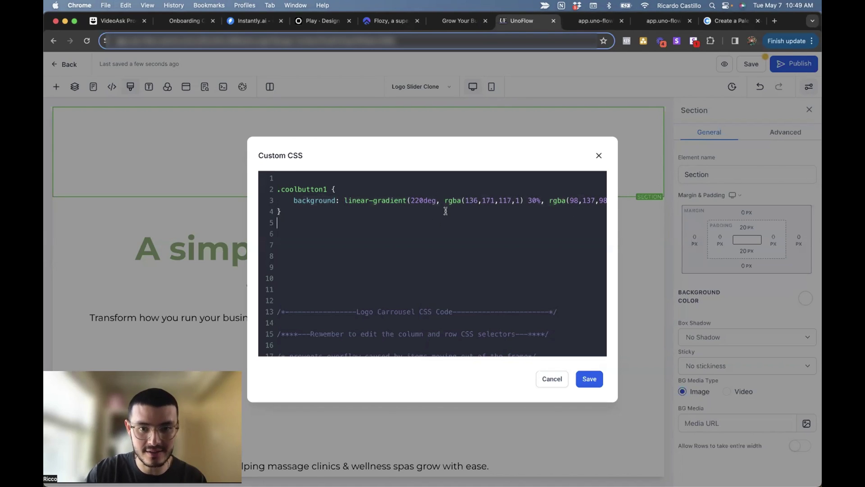
scroll(446, 209, "right", 2)
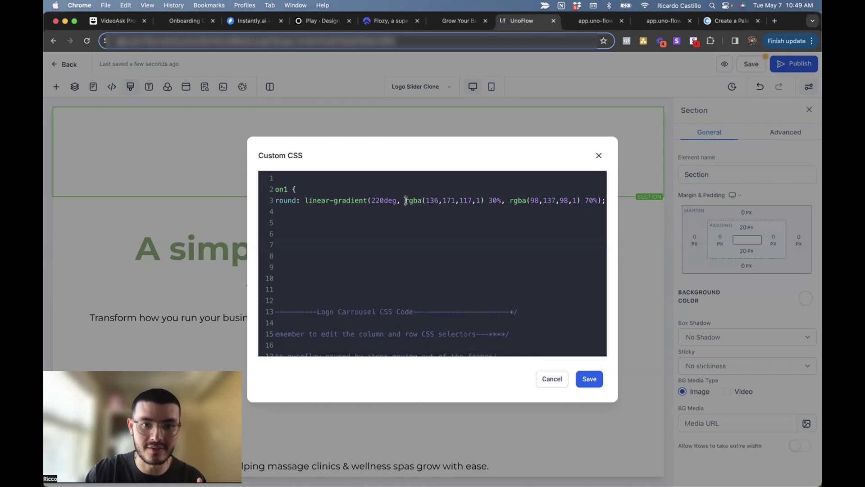
left_click_drag(405, 200, 581, 201)
left_click(553, 222)
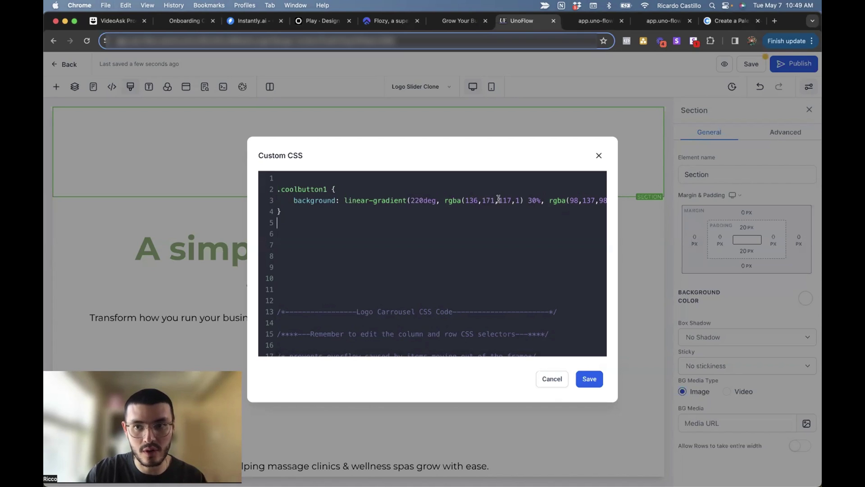
Examine the Coolors palette and the gradient-colored headlines on the Instantly and Play websites
left_click(731, 20)
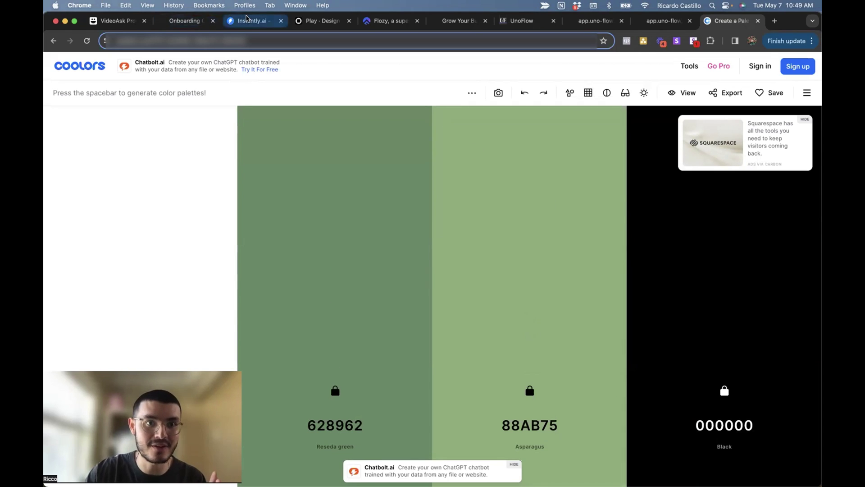
left_click(248, 20)
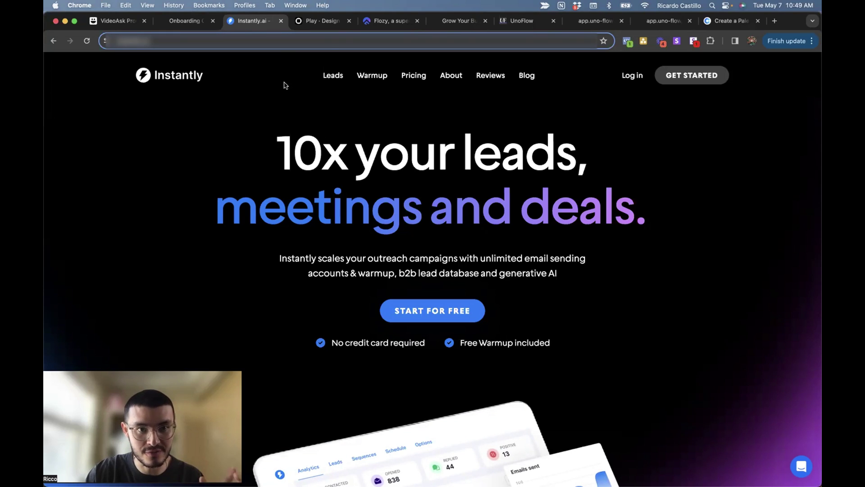
left_click(321, 20)
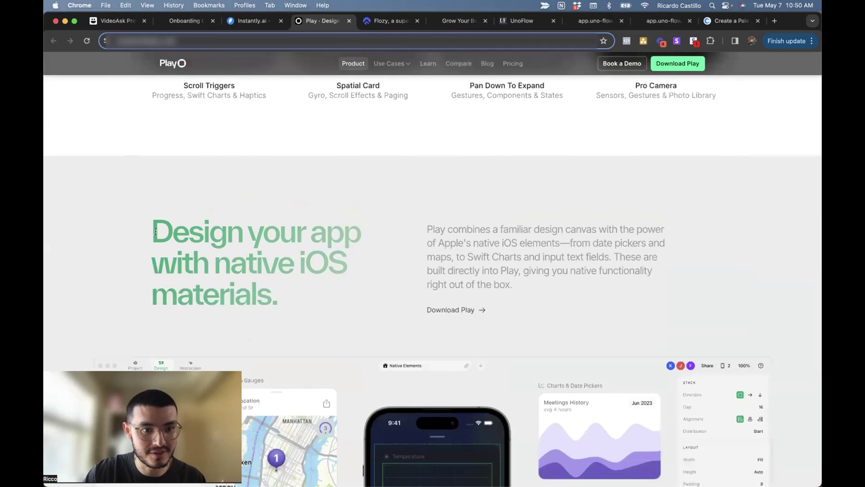
scroll(265, 295, "down", 10)
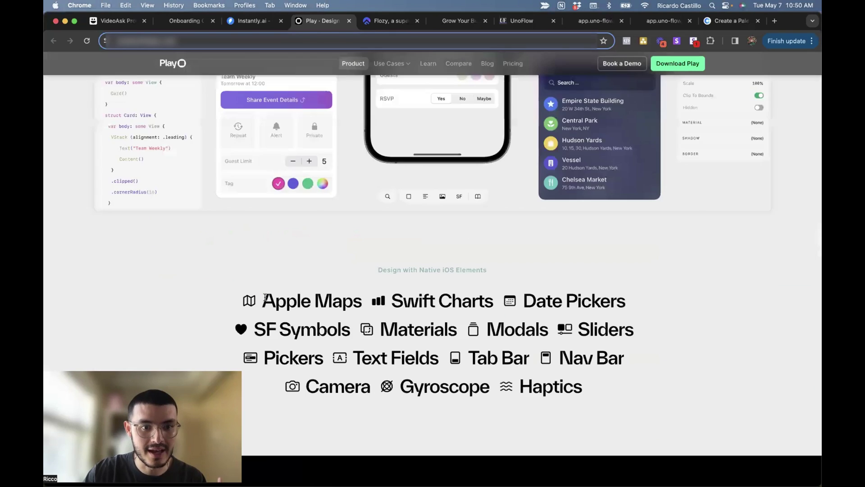
scroll(266, 299, "down", 7)
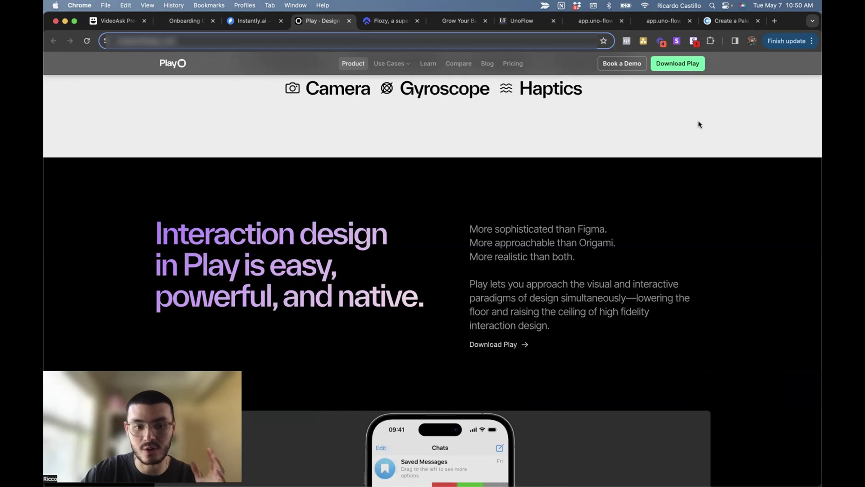
Switch to Coolors, try recoloring the Asparagus swatch to blue #212CA7, and undo the change
left_click(731, 21)
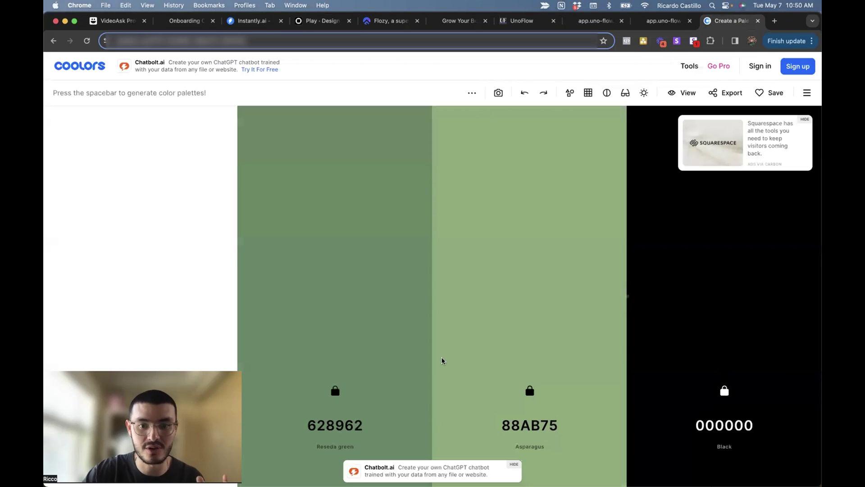
left_click(518, 427)
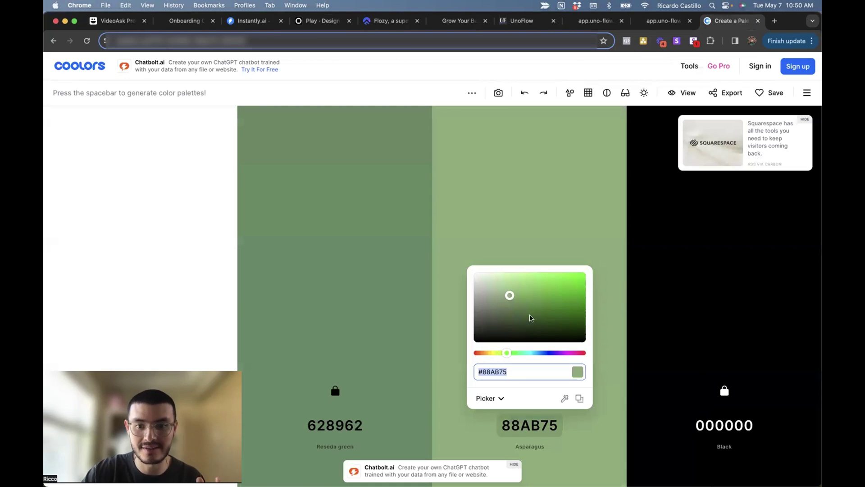
left_click(547, 352)
left_click(563, 293)
left_click_drag(563, 293, 564, 295)
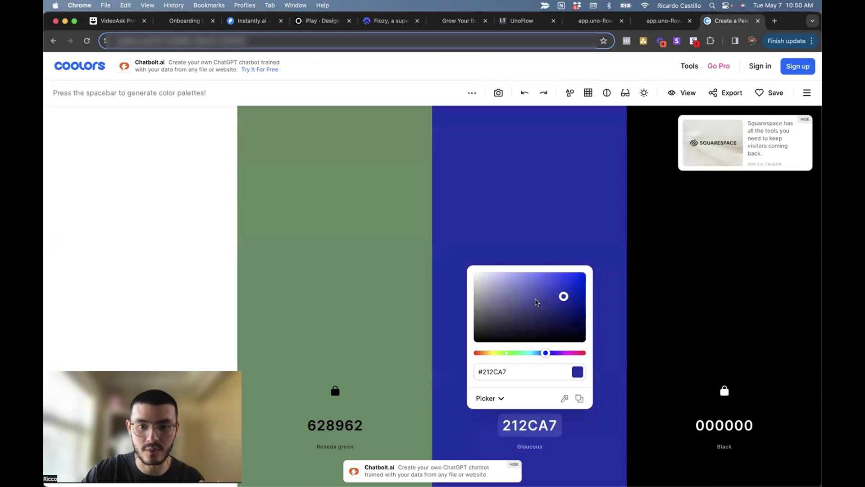
left_click(642, 262)
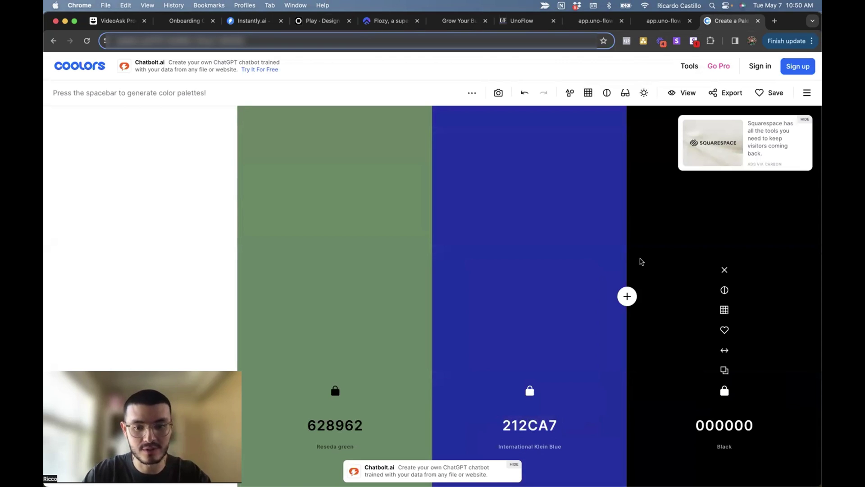
key("ctrl+z")
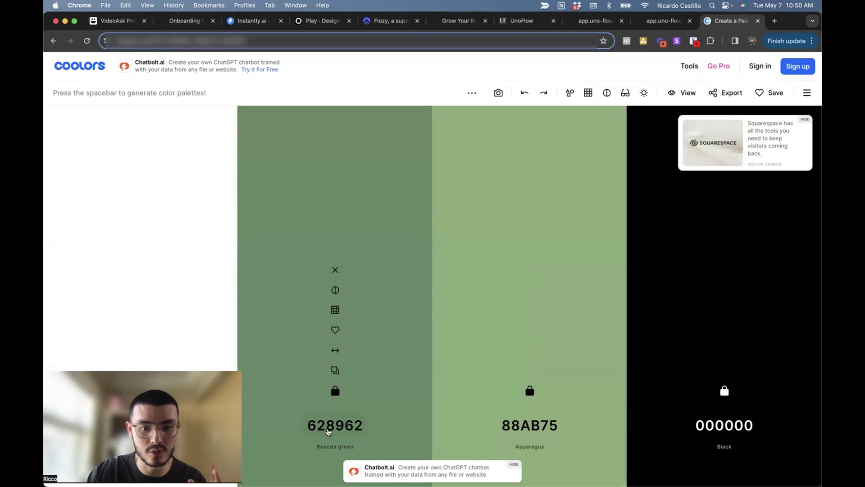
Display the Reseda green swatch's color as RGB values for comparison with the gradient's rgba colors
left_click(331, 427)
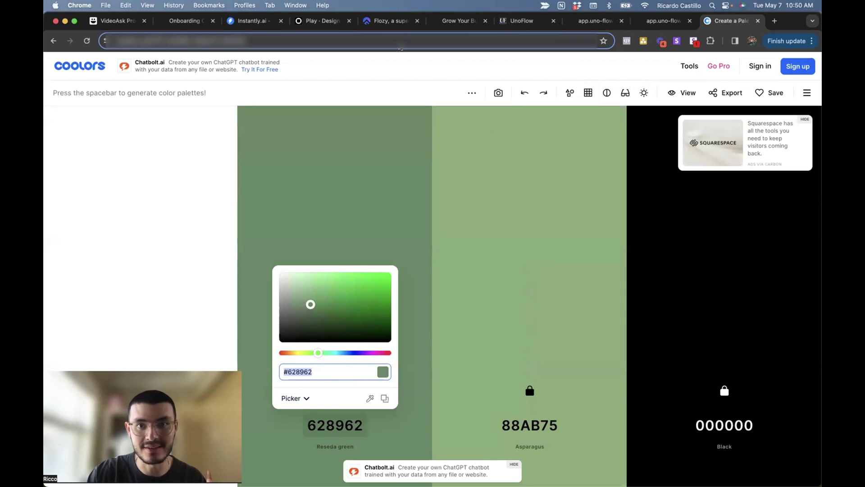
left_click(518, 21)
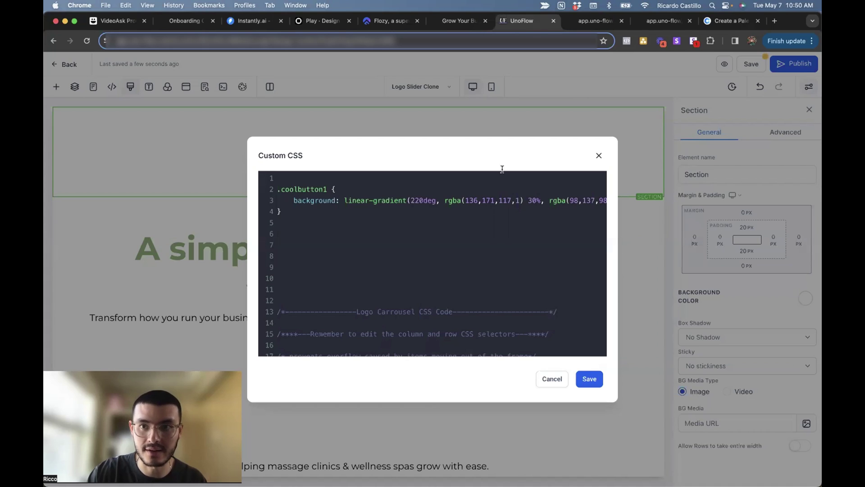
left_click(729, 20)
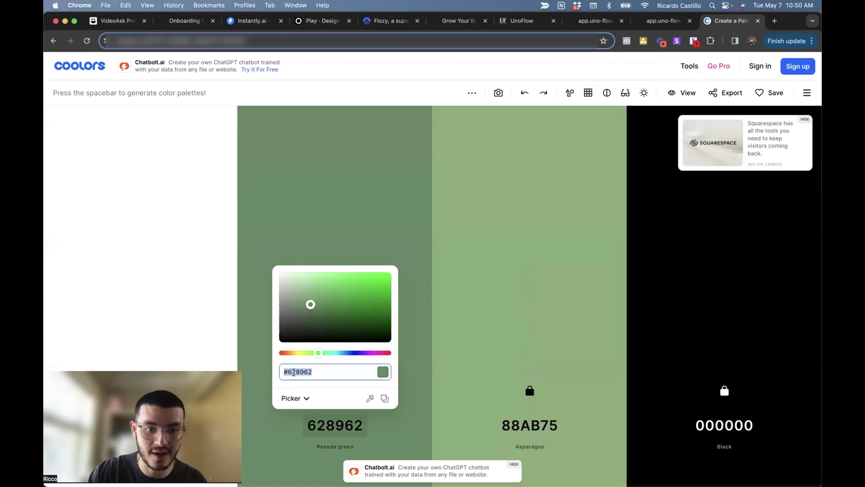
left_click(293, 398)
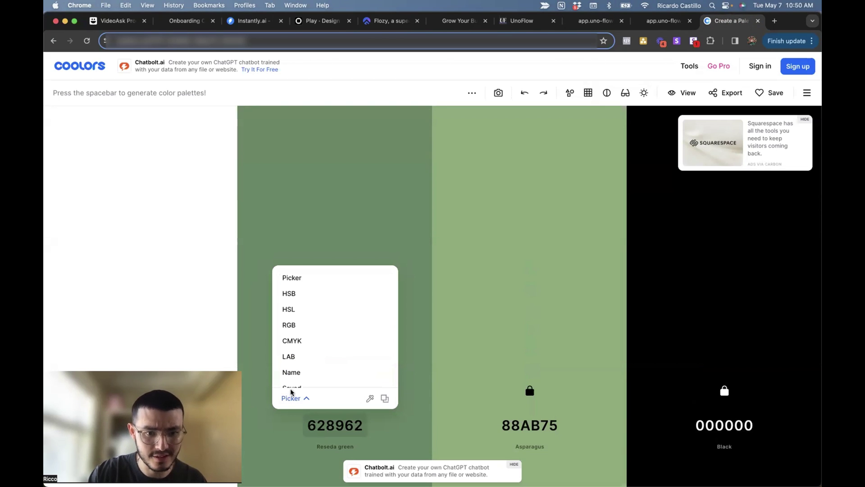
left_click(297, 325)
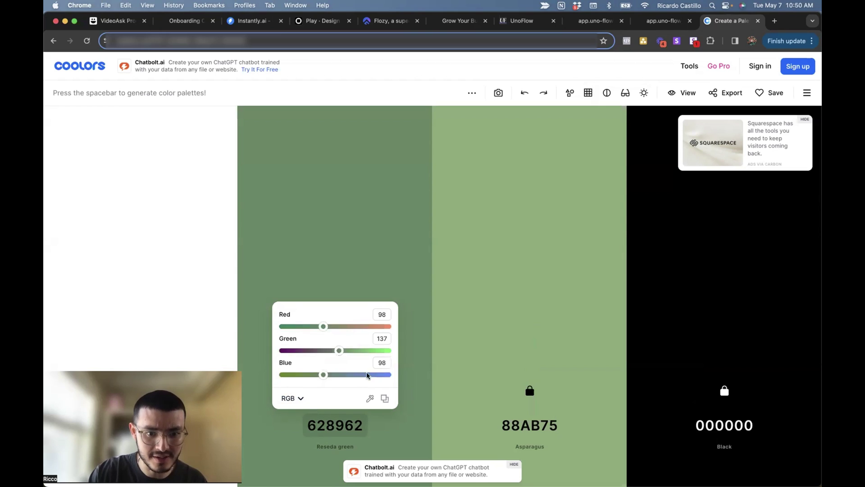
Copy the Reseda green RGB color, then return to the UnoFlow page's custom CSS and check the gradient's first rgba color
left_click(385, 398)
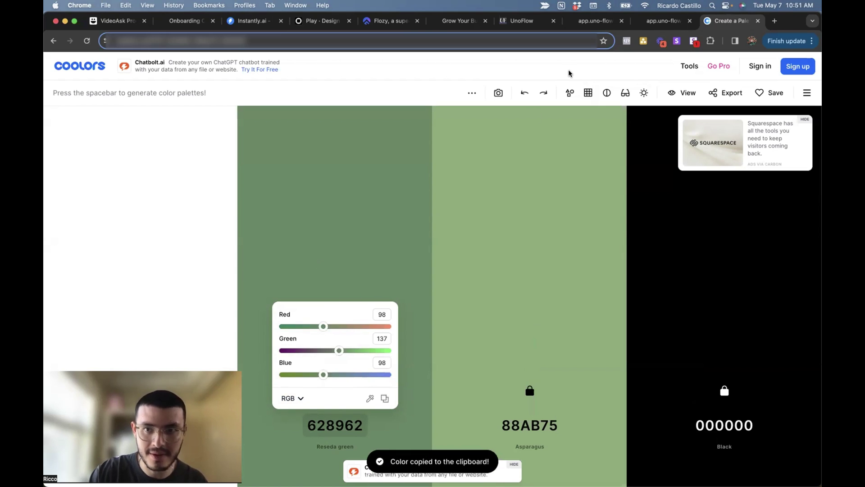
left_click(519, 21)
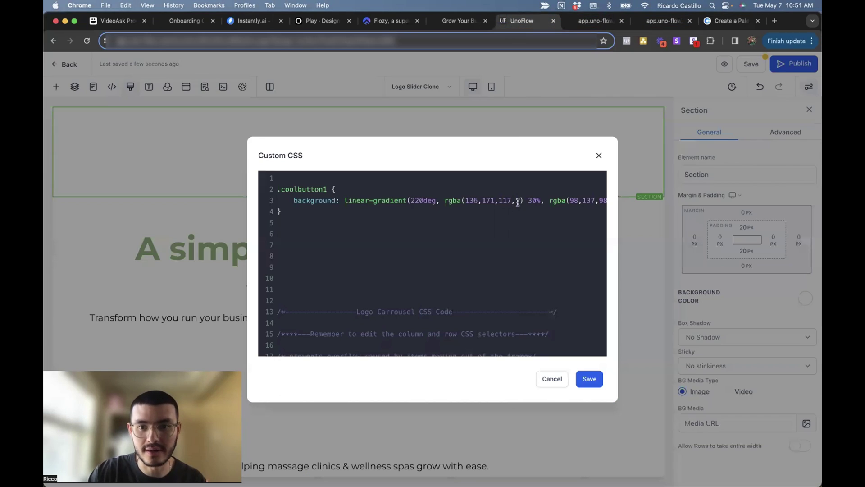
left_click_drag(520, 202, 468, 203)
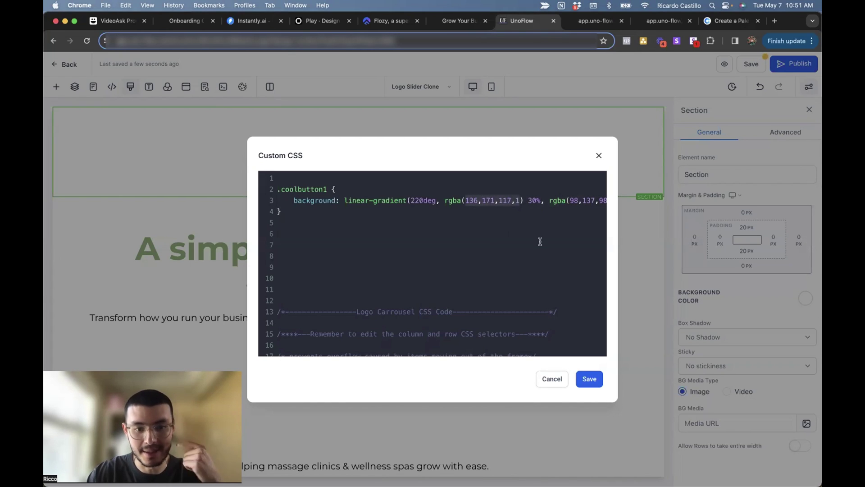
left_click(507, 254)
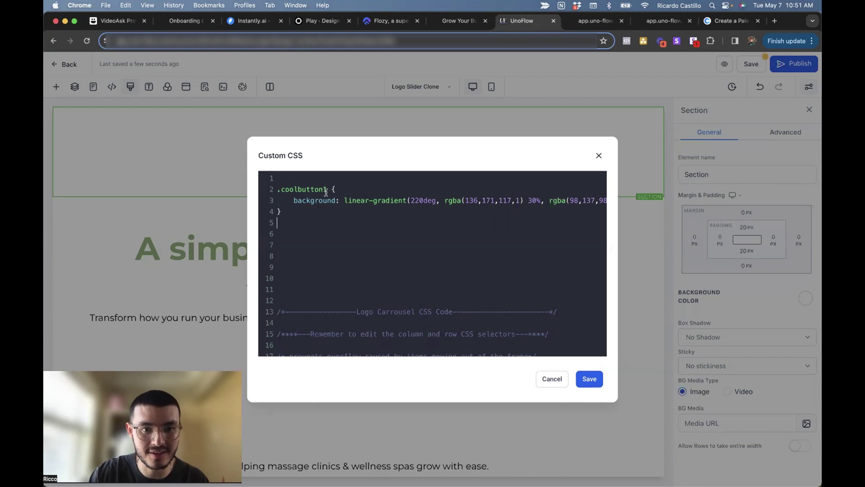
Copy the class name coolbutton1 from the gradient rule and save the custom CSS
left_click_drag(327, 190, 281, 193)
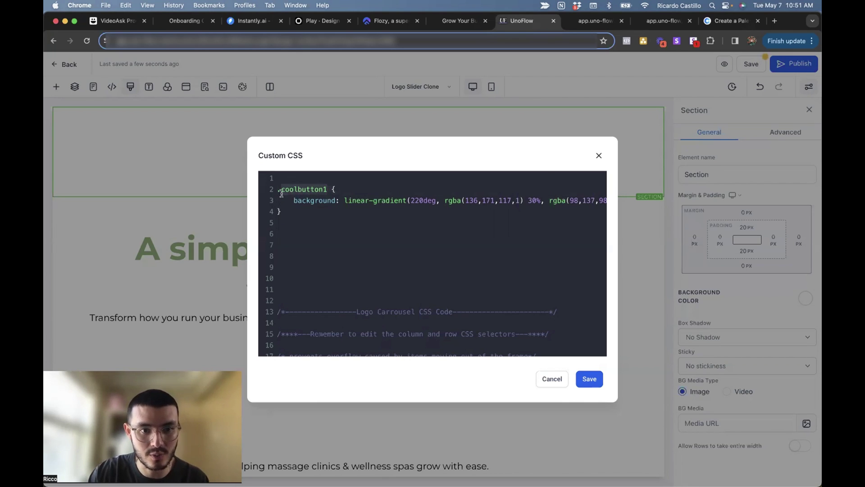
left_click(282, 193)
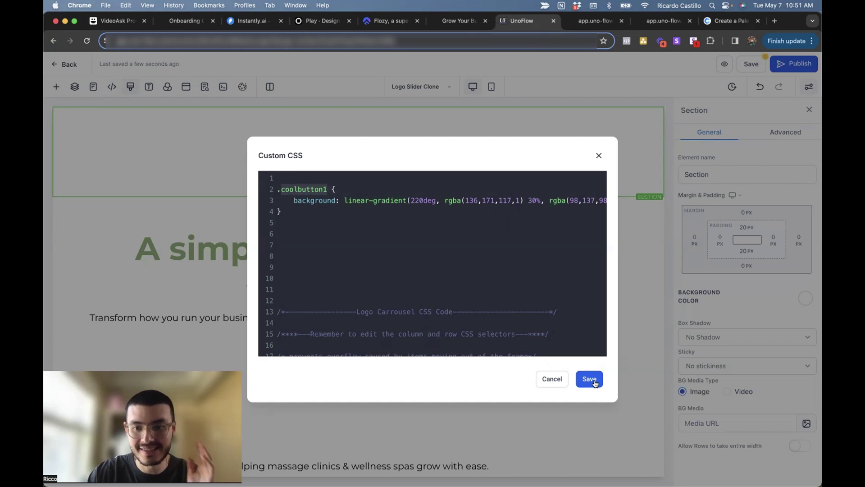
left_click(594, 381)
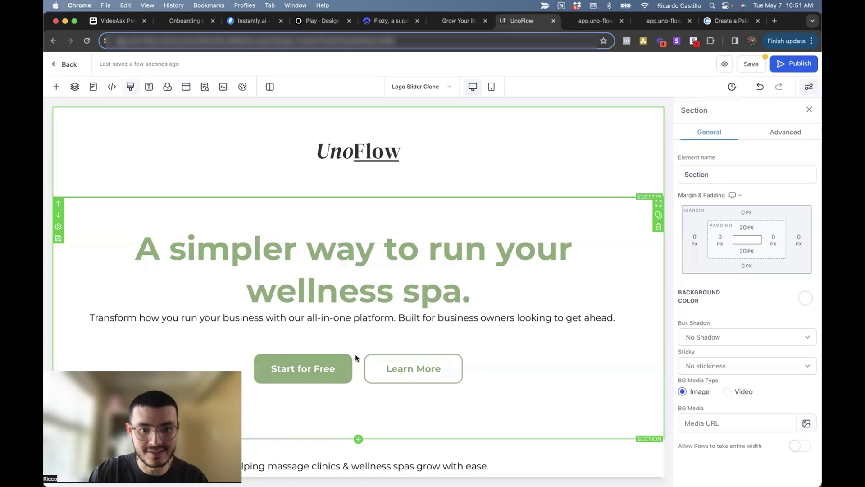
Assign the custom class coolbutton1 to the Start for Free button
left_click(333, 366)
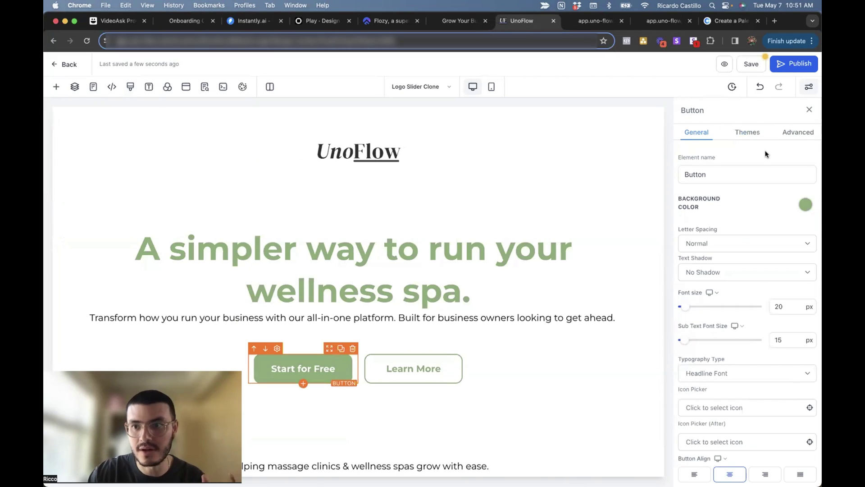
left_click(798, 132)
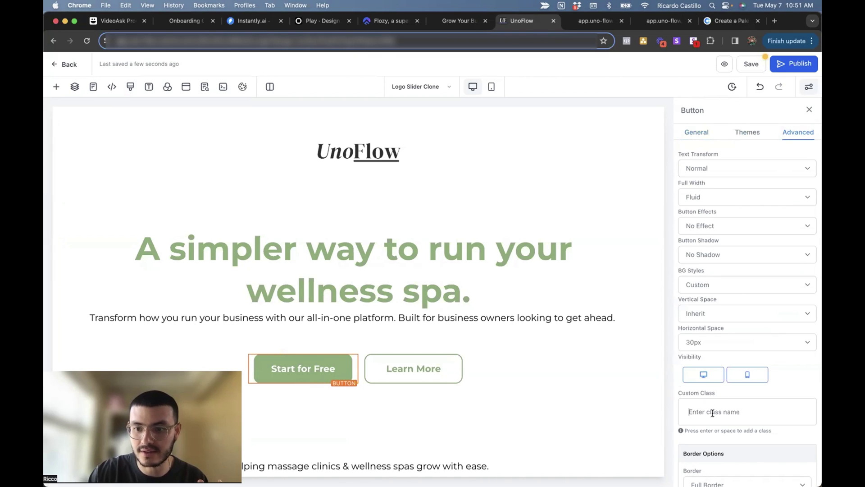
type("coolbutton1")
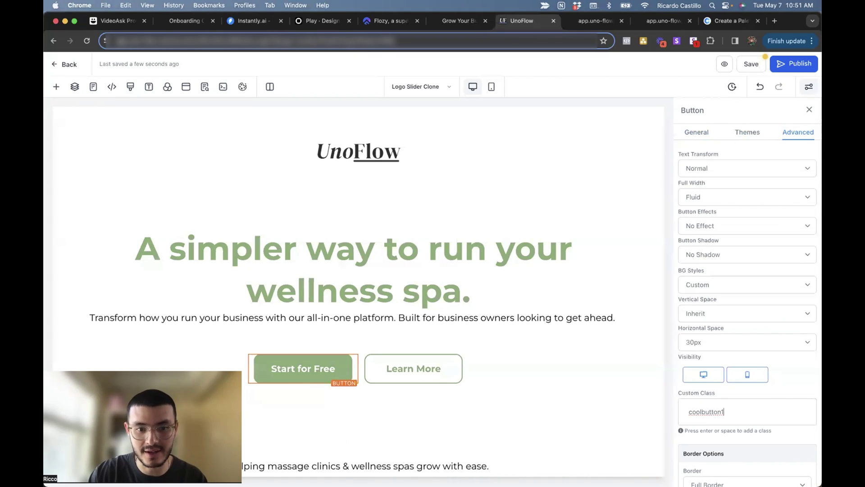
key("Return")
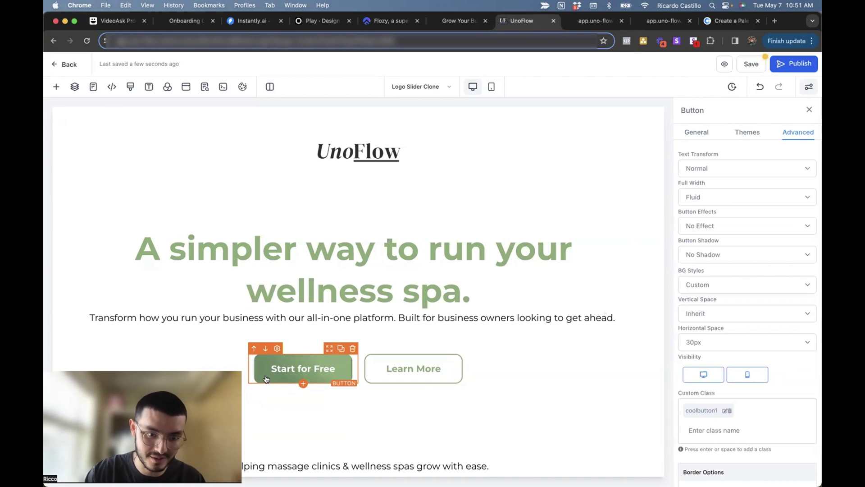
left_click(459, 449)
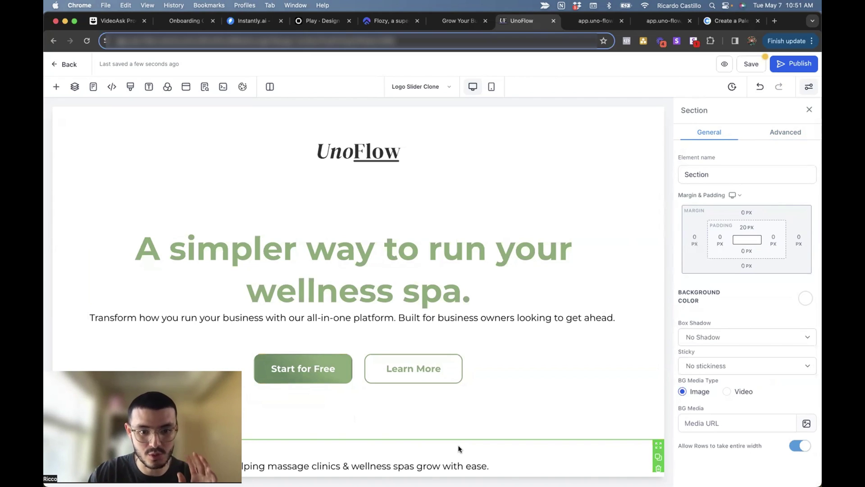
Set the Start for Free button's border color to white
left_click(332, 376)
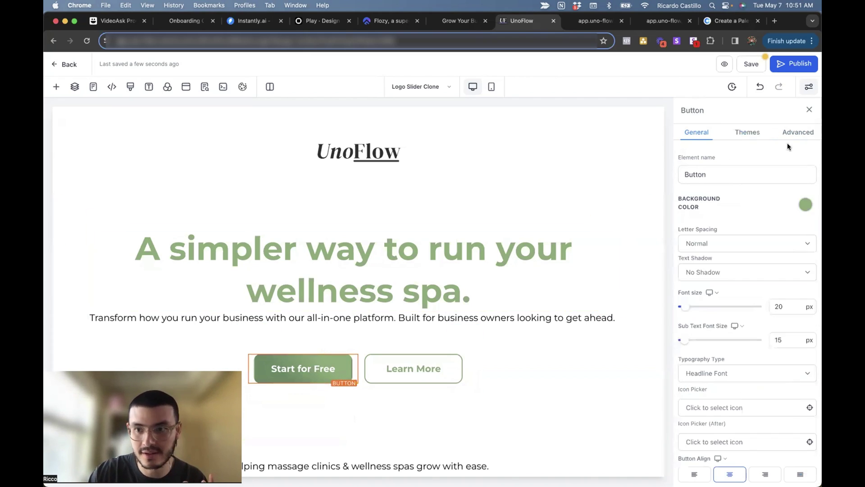
left_click(798, 132)
scroll(759, 378, "down", 3)
scroll(756, 394, "down", 4)
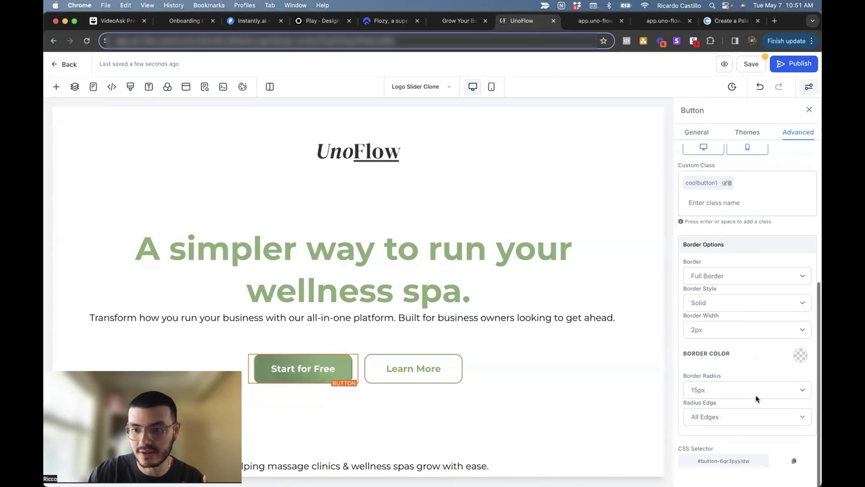
left_click(800, 357)
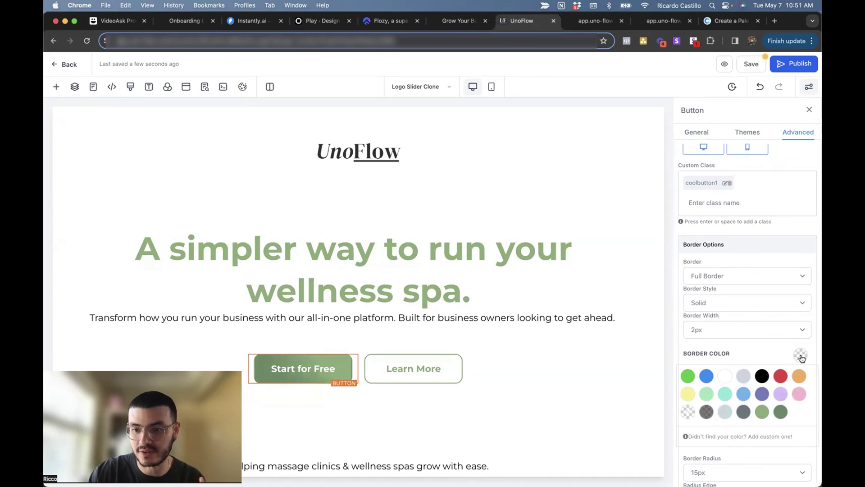
left_click(726, 381)
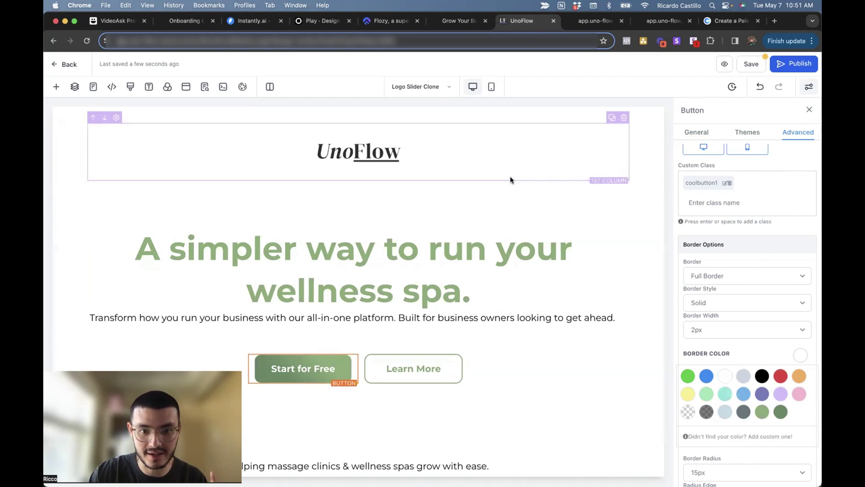
left_click(511, 179)
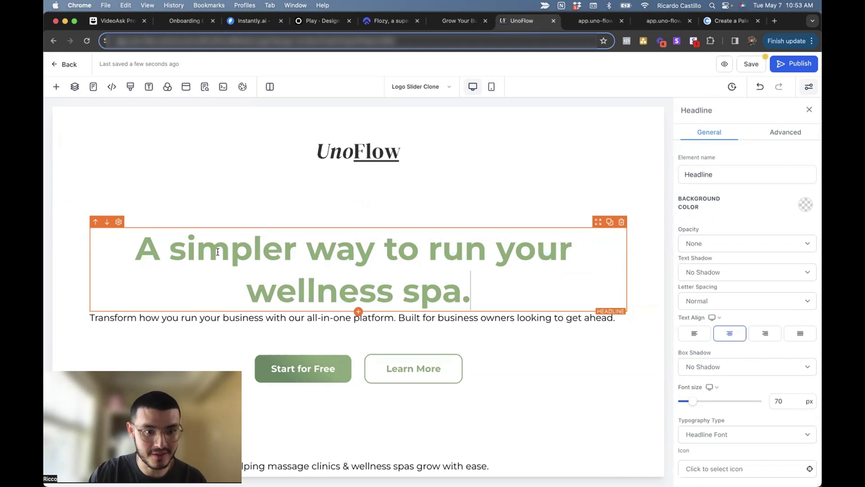
Examine the gradient-colored words "without any hassle" in the headline on the Grow Your Business page
left_click(453, 21)
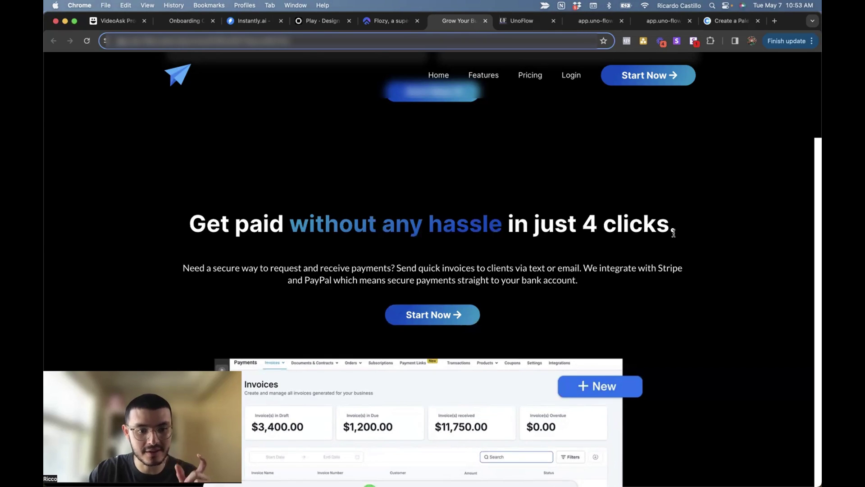
double_click(298, 224)
left_click_drag(440, 227, 499, 230)
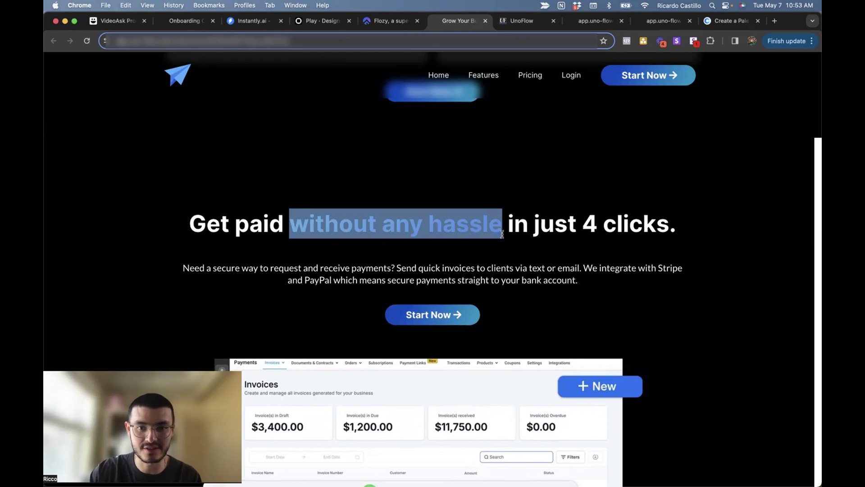
left_click(485, 260)
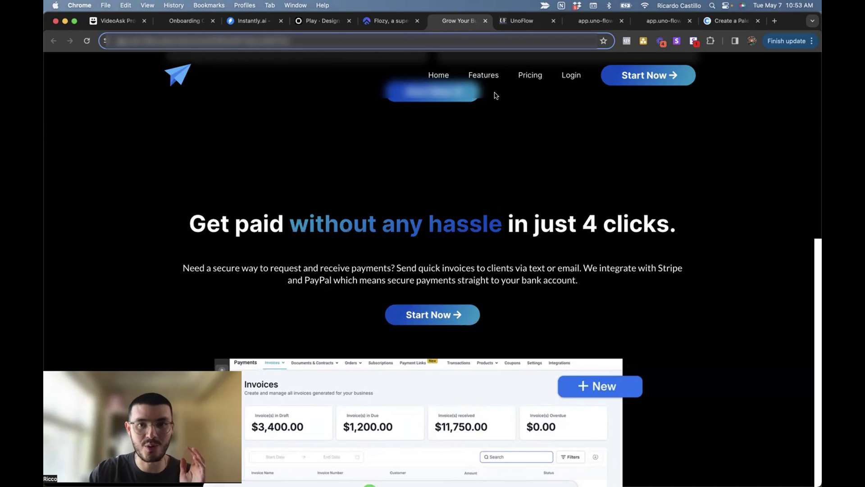
Return to the UnoFlow editor, remove bold from the whole hero headline, and bold only the words "wellness spa"
left_click(520, 21)
left_click(474, 295)
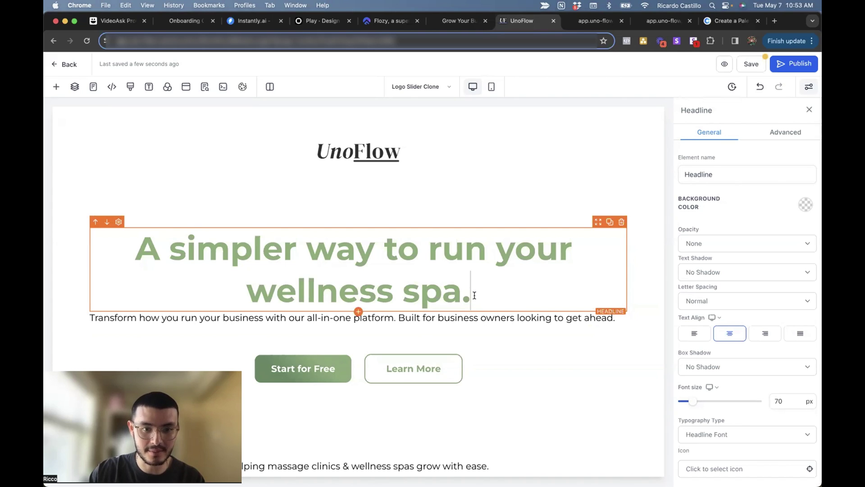
left_click_drag(475, 295, 132, 243)
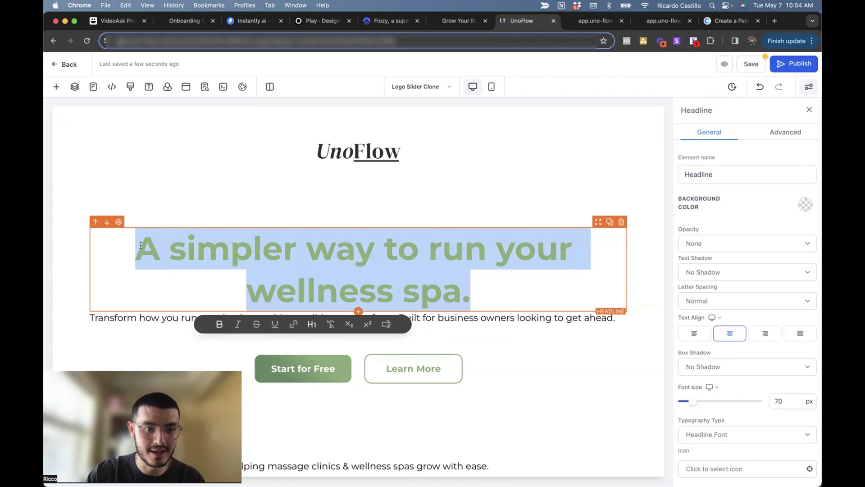
left_click(220, 324)
left_click(479, 277)
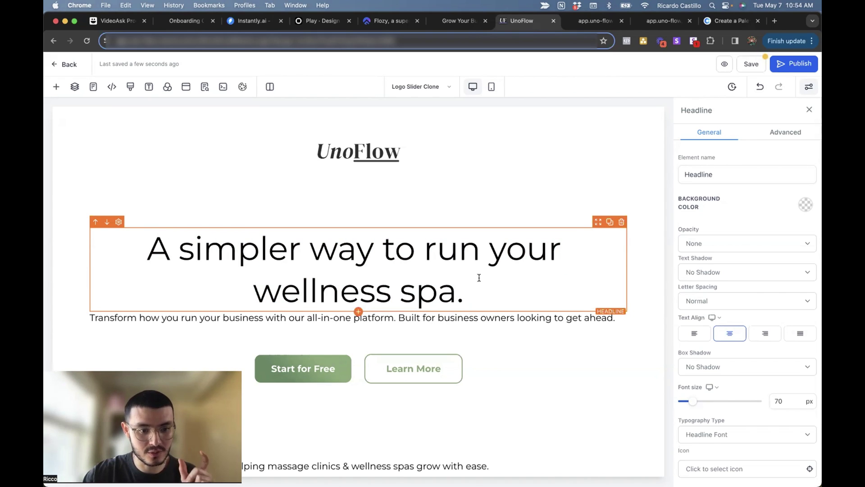
left_click_drag(460, 295, 255, 294)
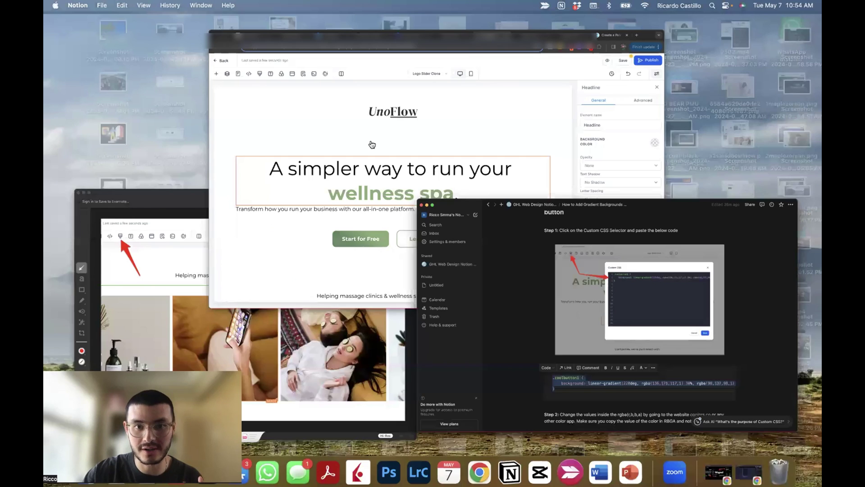
Switch to Notion, open "How to Add a Gradient Overlay to a Text element", and copy Example 2's .gradientbold1 strong code
left_click(579, 315)
mouse_move(364, 323)
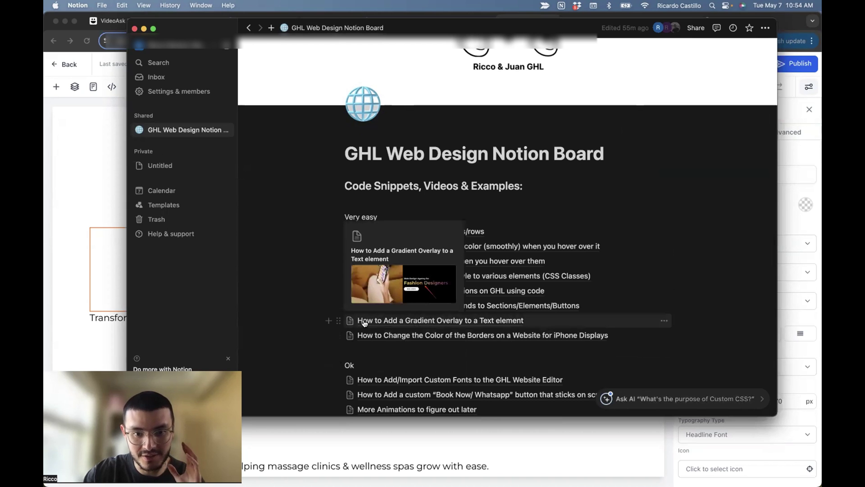
left_click(441, 320)
scroll(458, 248, "down", 5)
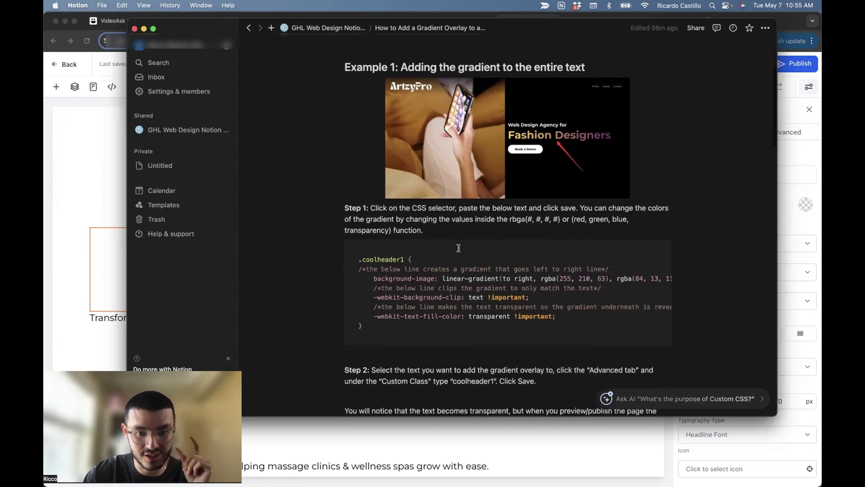
scroll(459, 248, "down", 10)
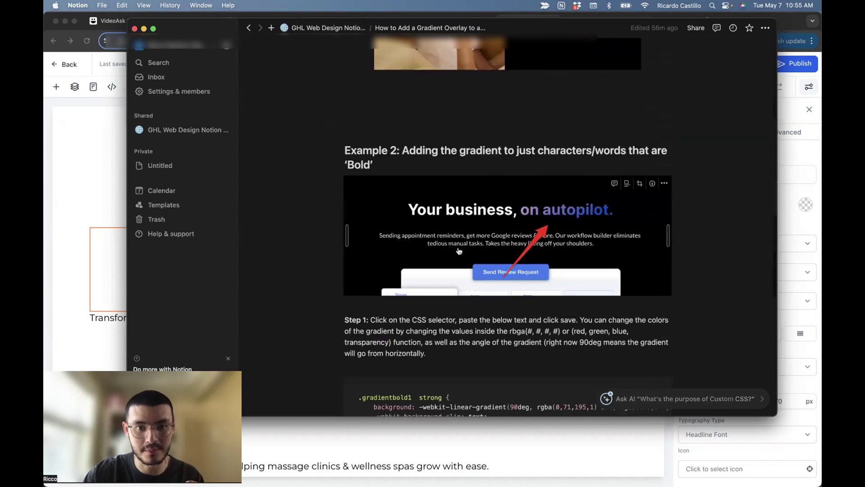
scroll(459, 250, "down", 2)
left_click_drag(516, 382, 349, 344)
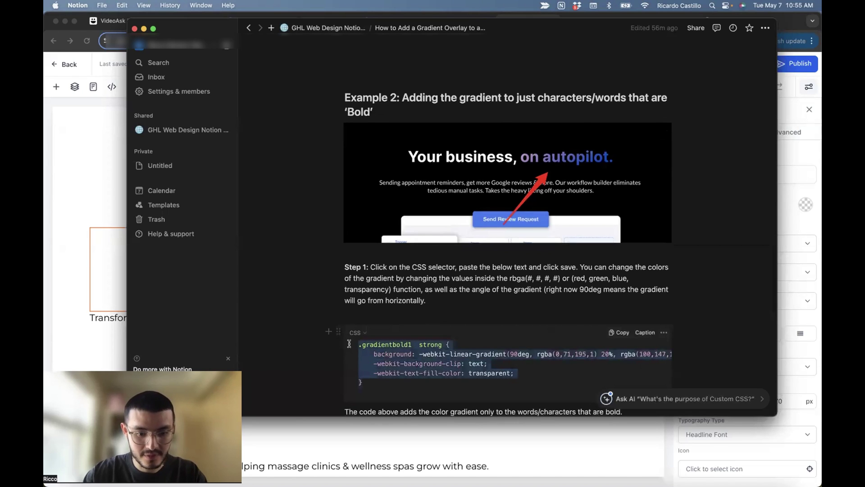
Paste the .gradientbold1 strong rule below .coolbutton1 in the UnoFlow page's custom CSS and review its selector and gradient colors
left_click(124, 89)
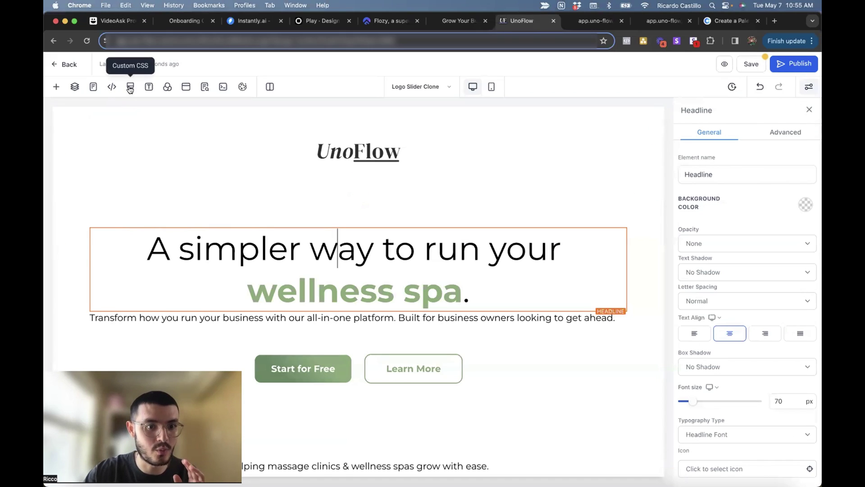
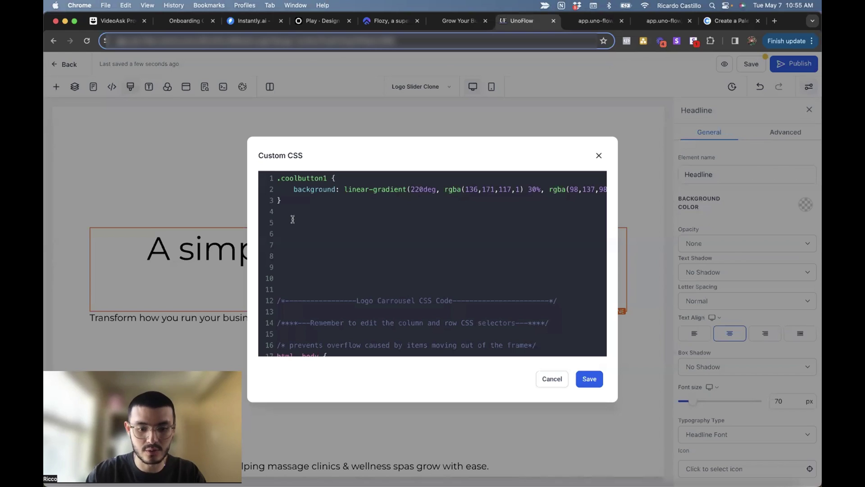
key("super+v")
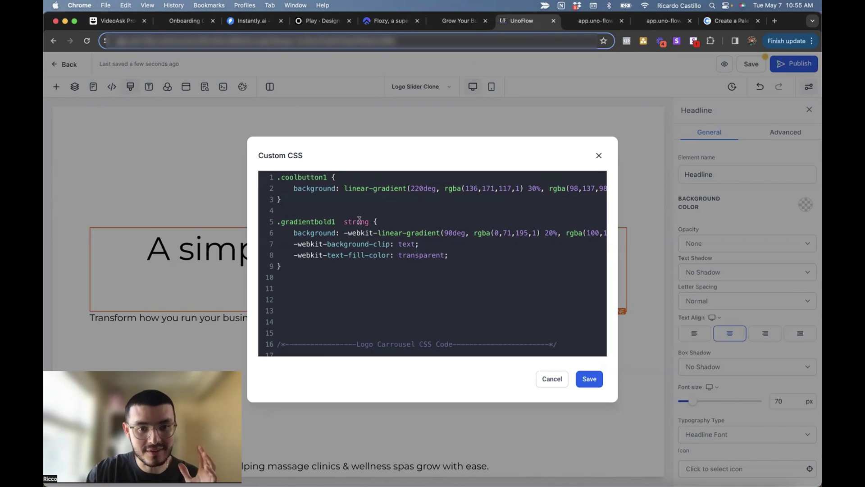
left_click(370, 232)
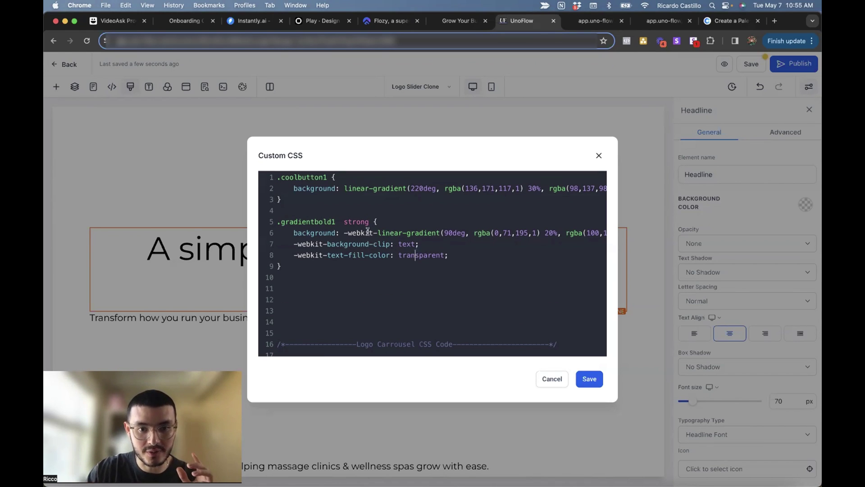
left_click(440, 244)
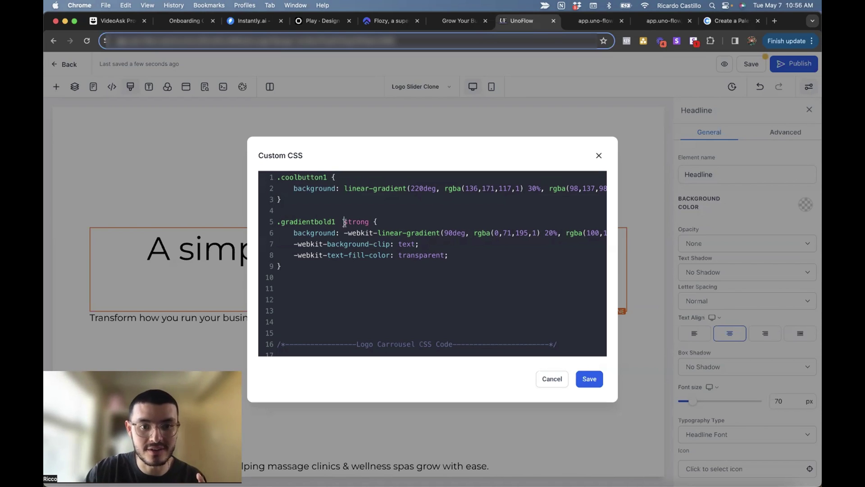
left_click_drag(344, 223, 369, 224)
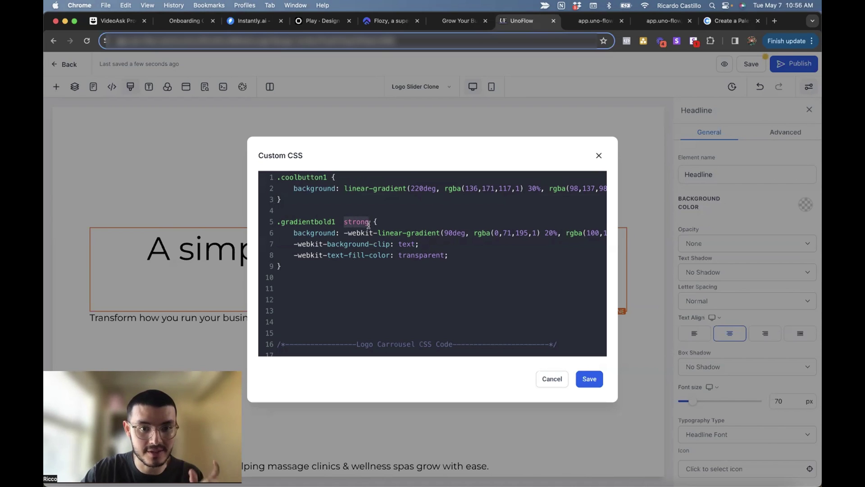
scroll(446, 199, "right", 2)
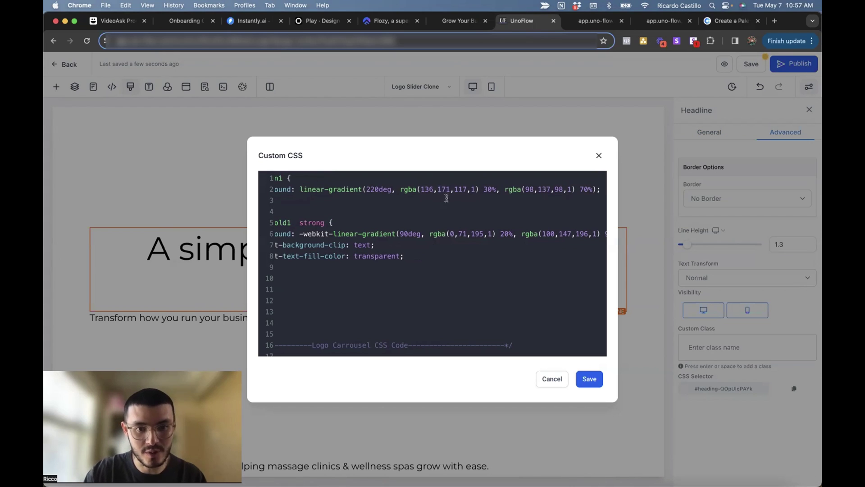
Replace the two .gradientbold1 gradient colors with the .coolbutton1 greens, rgba(136,171,117,1) and rgba(98,137,98,1)
double_click(472, 189)
left_click_drag(455, 191, 420, 191)
key("cmd+c")
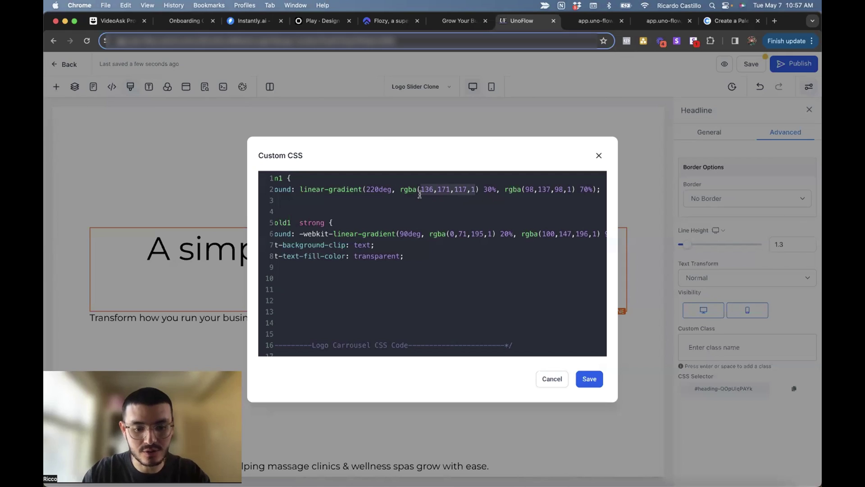
left_click_drag(492, 234, 450, 235)
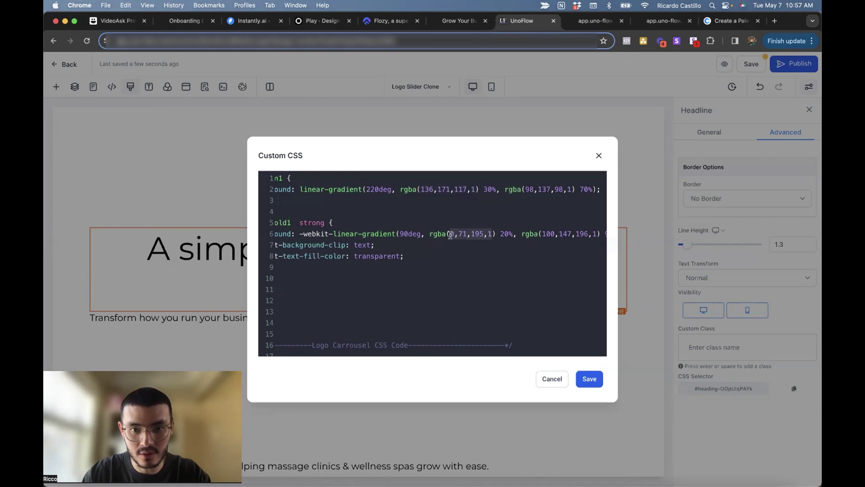
key("cmd+v")
left_click_drag(570, 189, 527, 190)
key("cmd+c")
left_click(535, 234)
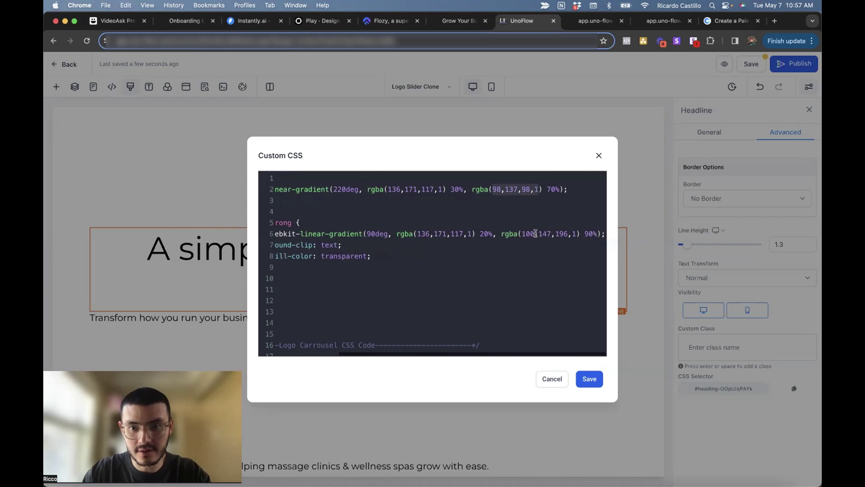
left_click_drag(577, 234, 521, 235)
key("cmd+v")
Set the .gradientbold1 strong gradient angle to 180deg and save the custom CSS
scroll(520, 235, "left", 3)
left_click(449, 233)
key("BackSpace")
type("1")
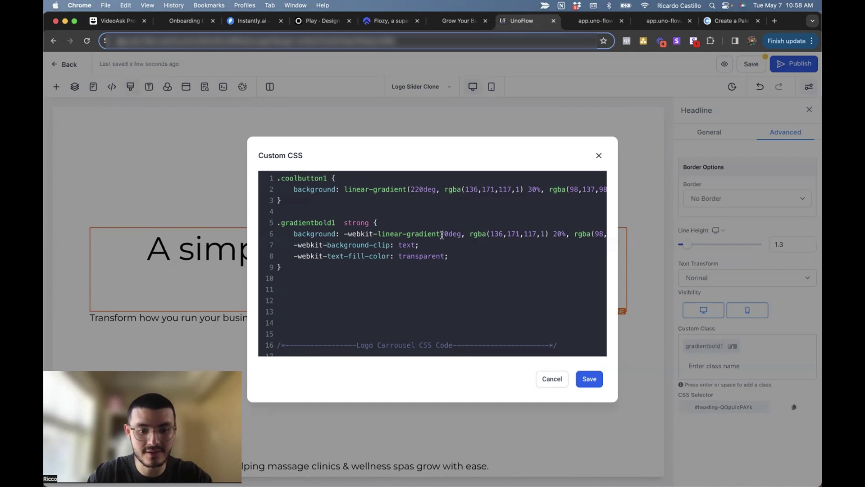
type("0")
left_click(591, 382)
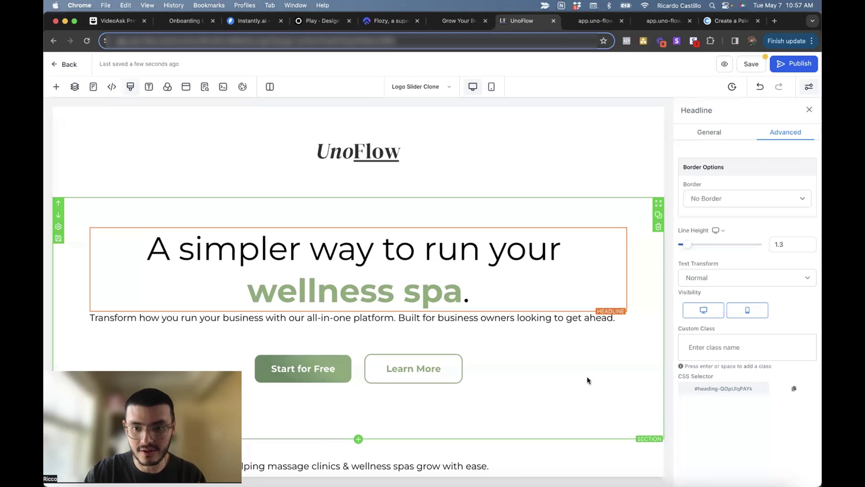
Assign the custom class gradientbold1 to the hero headline
left_click(556, 274)
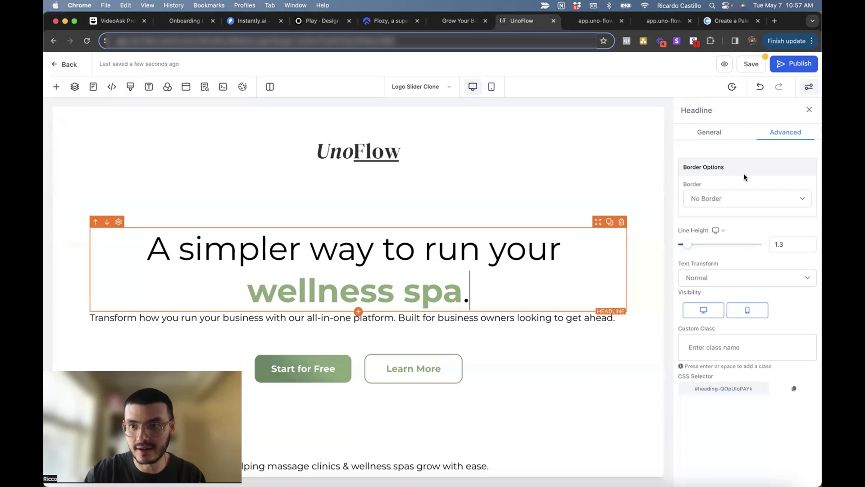
left_click(706, 347)
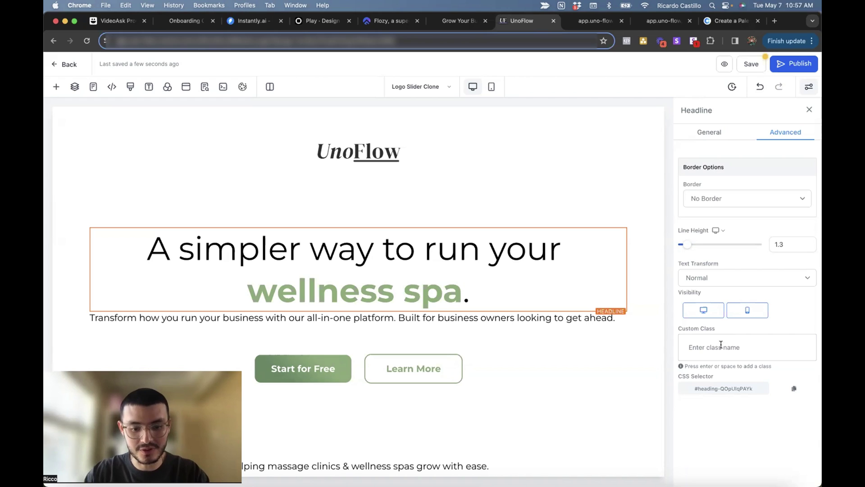
key("super+v")
key("Return")
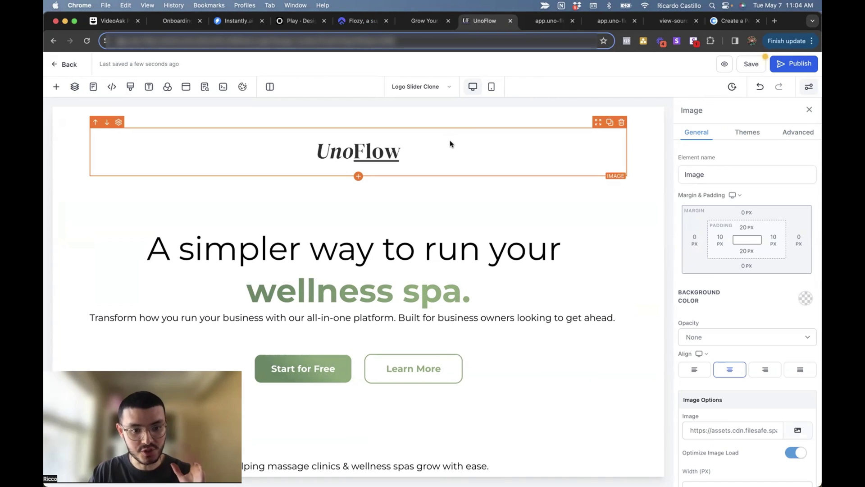
Compare the hero headline's regular and bold words with the finished UnoFlow reference page, and return to the editor
left_click(315, 241)
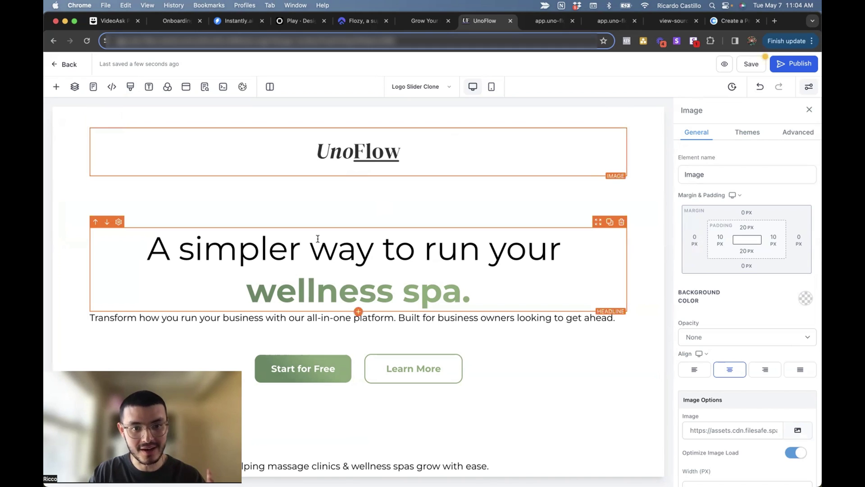
left_click(254, 245)
left_click_drag(254, 246, 374, 246)
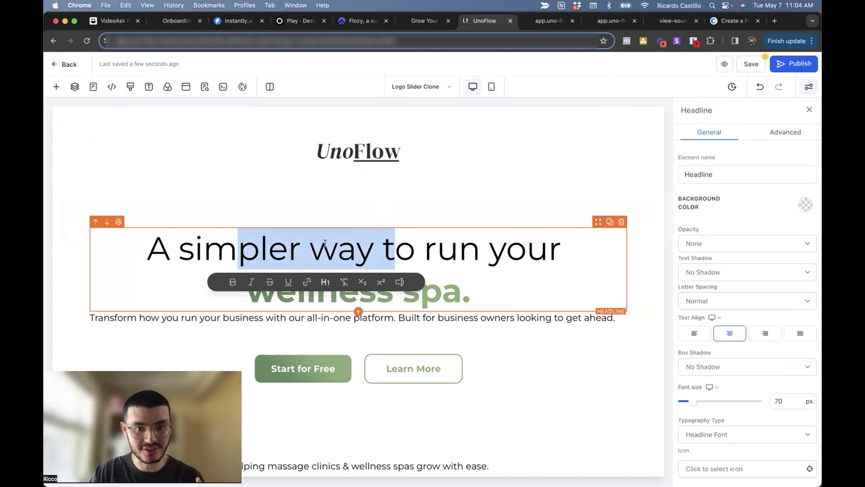
left_click(323, 247)
left_click_drag(246, 292, 471, 293)
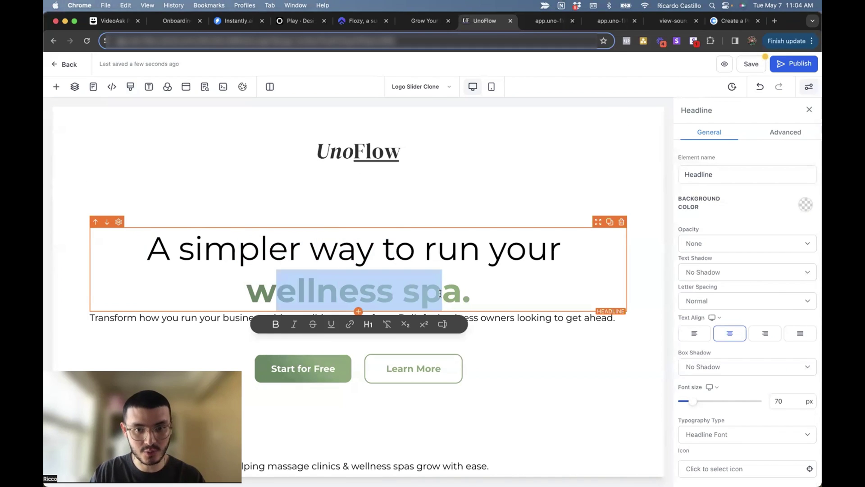
left_click(612, 20)
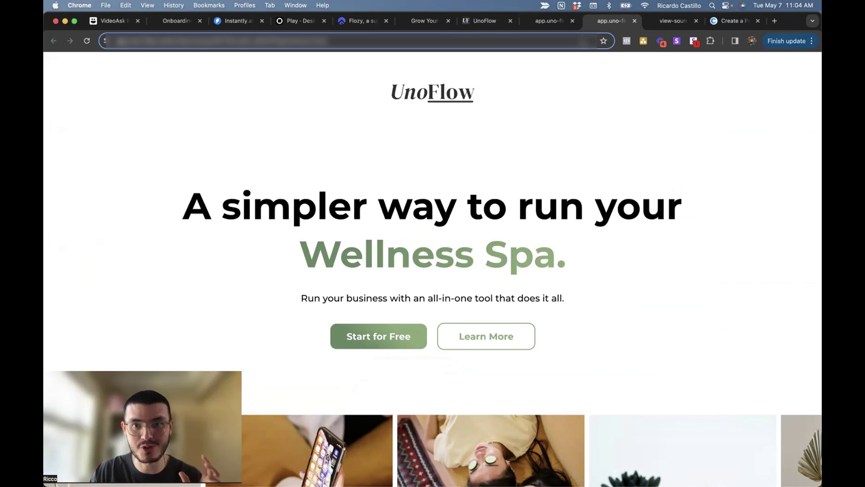
left_click(486, 22)
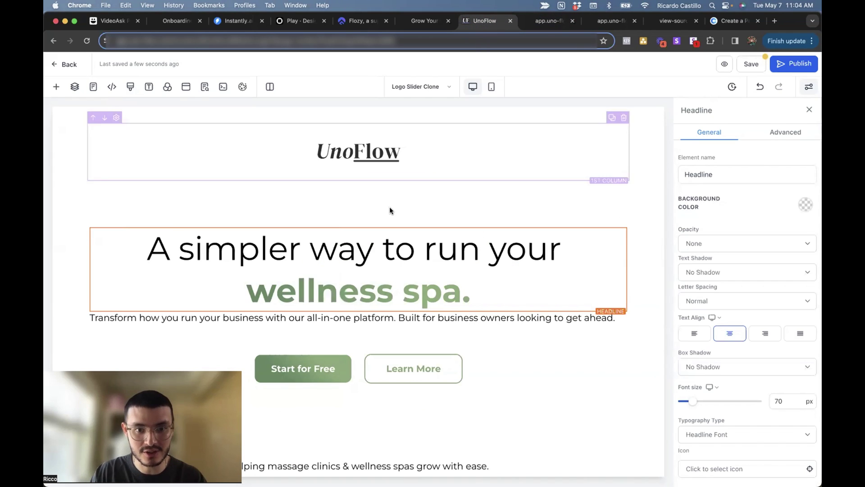
Duplicate the .gradientbold1 strong rule below the original in the custom CSS, clear its declarations, and change its selector to .gradientbold1 h1
left_click(131, 88)
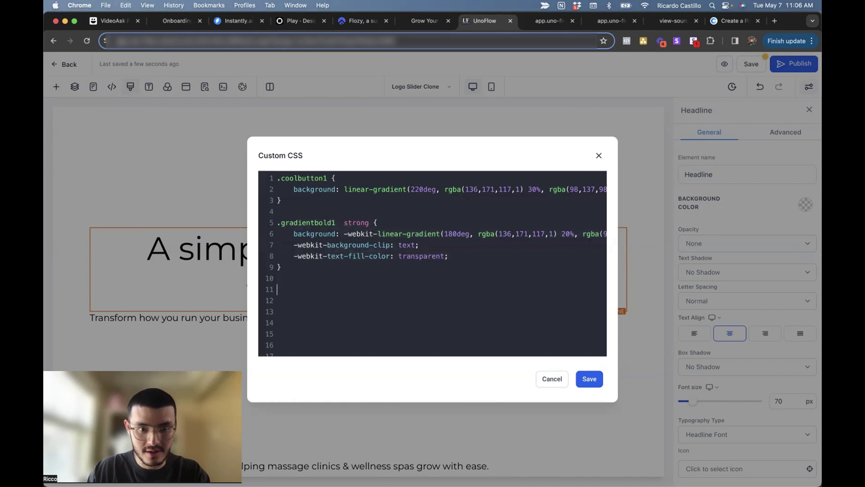
left_click(316, 267)
key("super+v")
left_click_drag(464, 326, 277, 300)
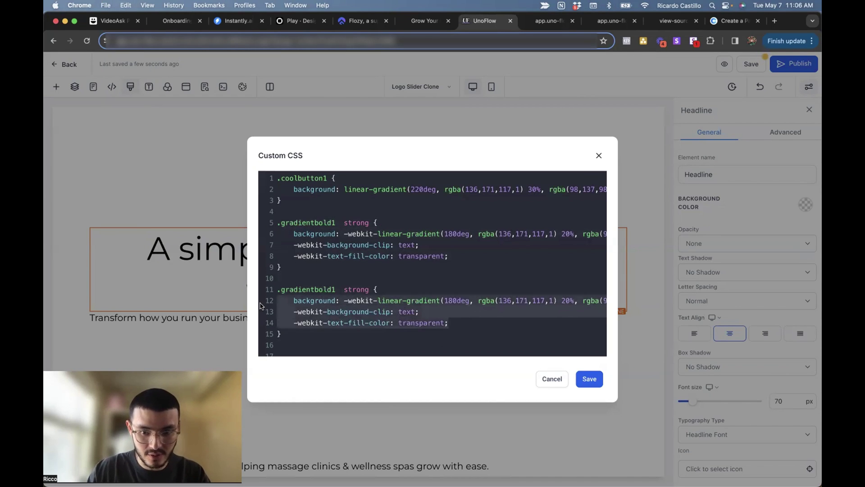
key("BackSpace")
double_click(356, 289)
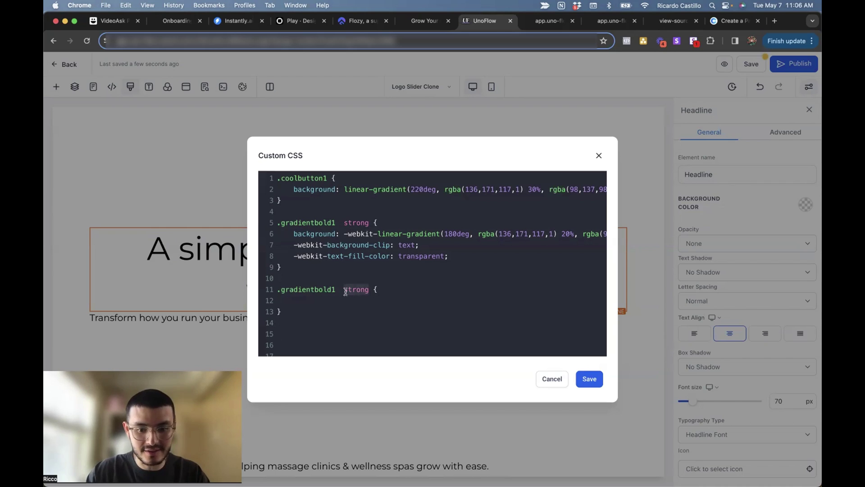
type("h1")
Add font-weight: bold !important; to the .gradientbold1 h1 rule and save the custom CSS
left_click(279, 300)
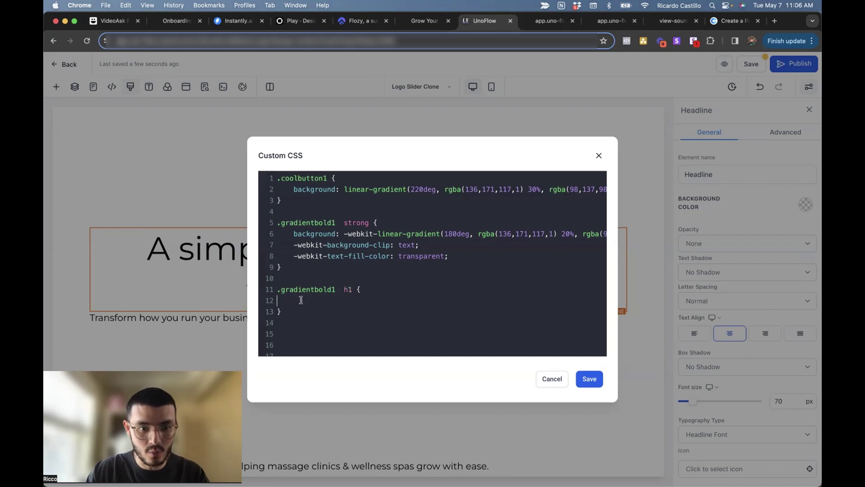
type("font-")
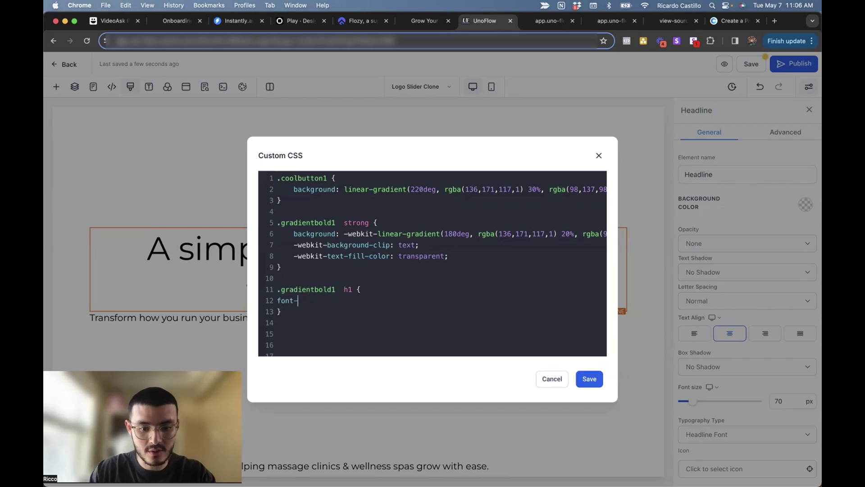
type("weight: bold !important;")
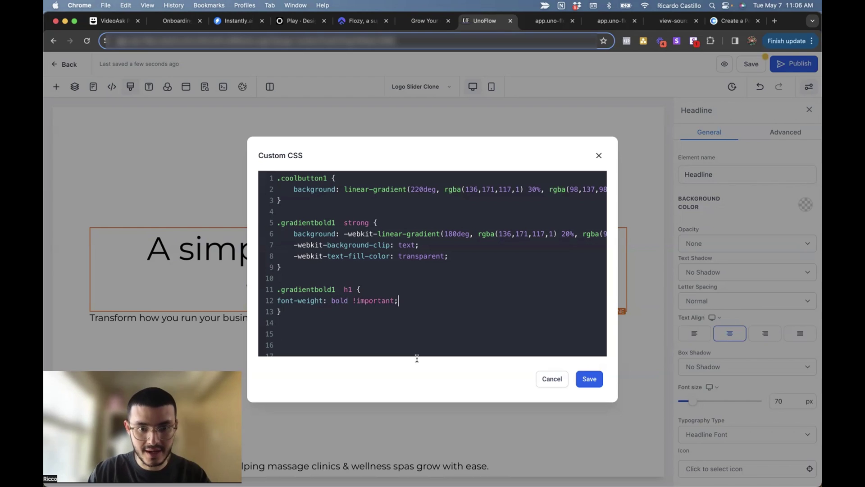
left_click(592, 380)
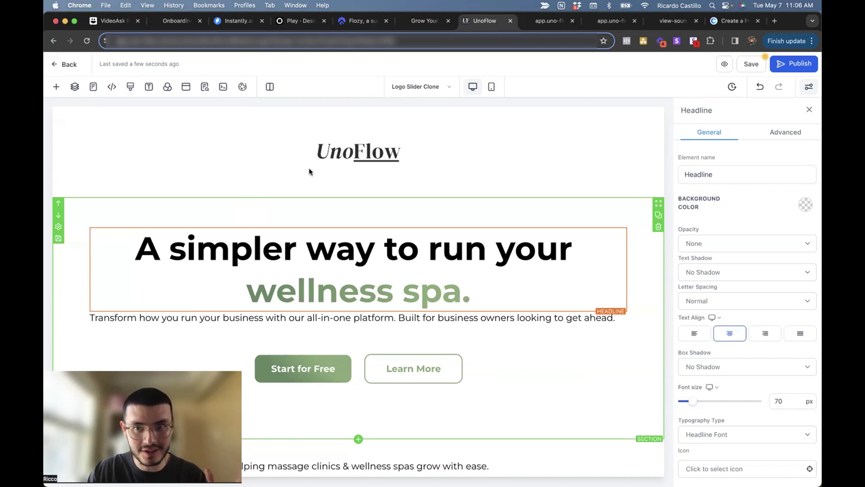
Preview the redesigned UnoFlow page and compare its hero with the original green-header version
left_click(725, 64)
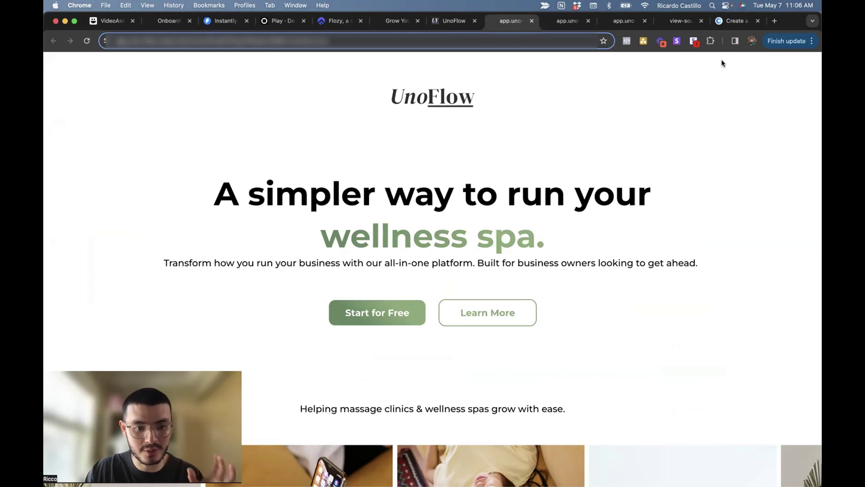
left_click(562, 24)
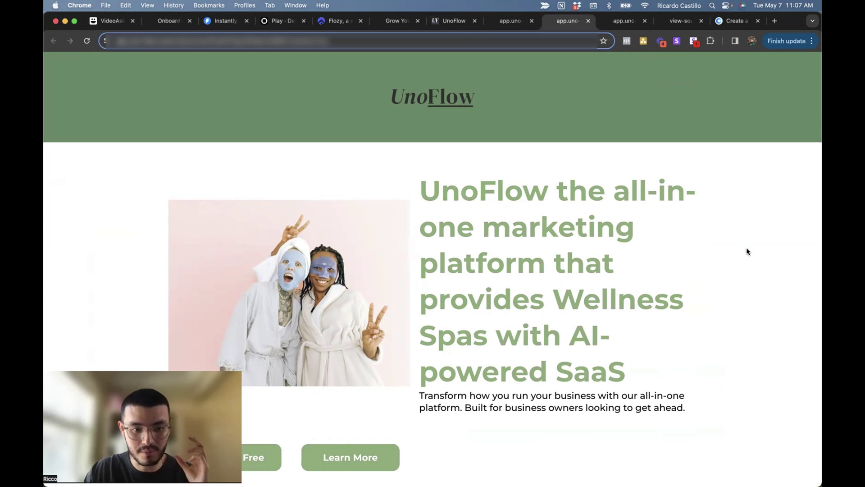
Switch to Notion and look through the code snippet list on the GHL Web Design Notion Board
key("ctrl+super+f")
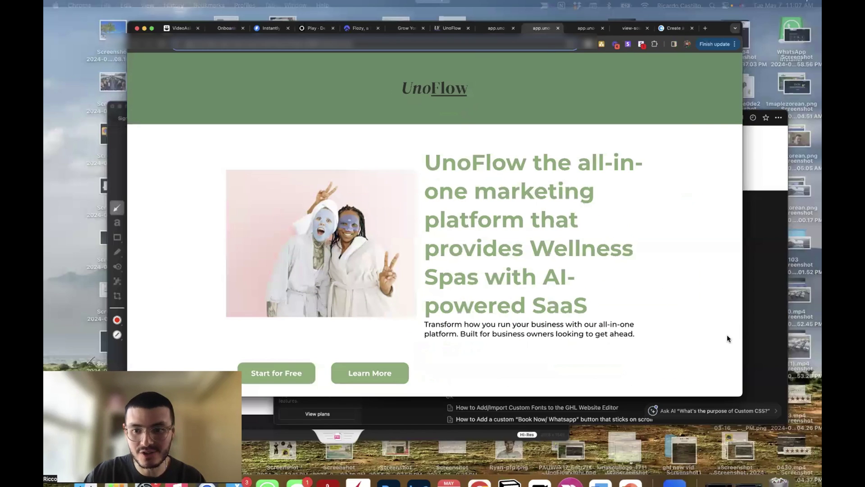
key("super+Tab")
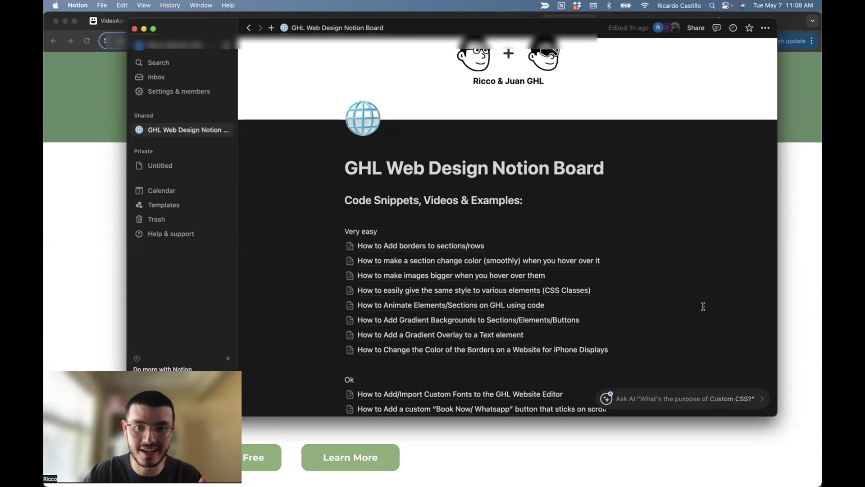
scroll(704, 307, "down", 3)
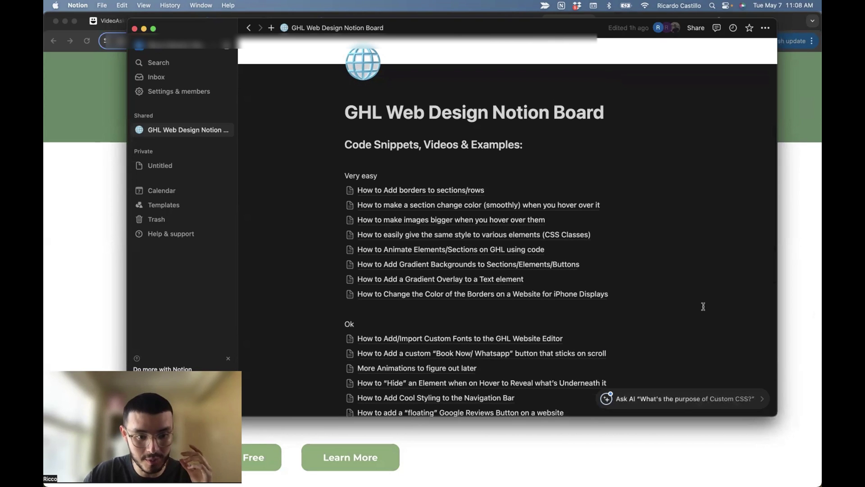